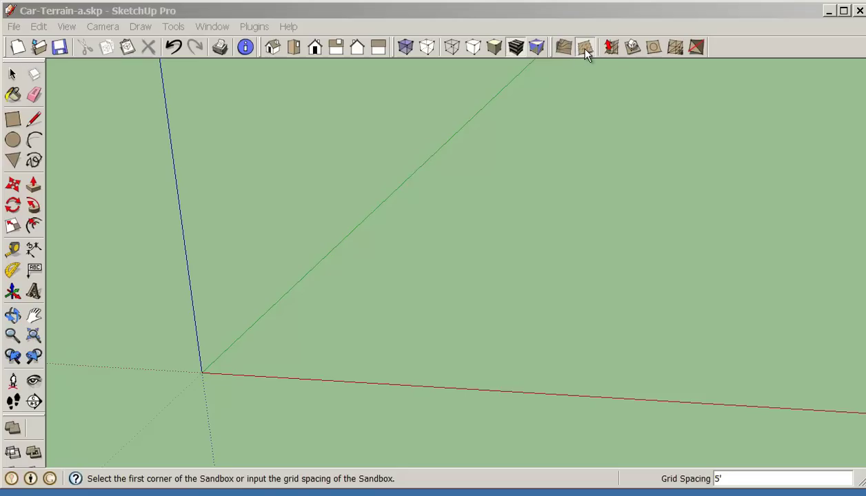
Create a sandbox grid from scratch with 5' spacing, starting at the origin, 80' along the red axis and 160' along the green axis
click(585, 51)
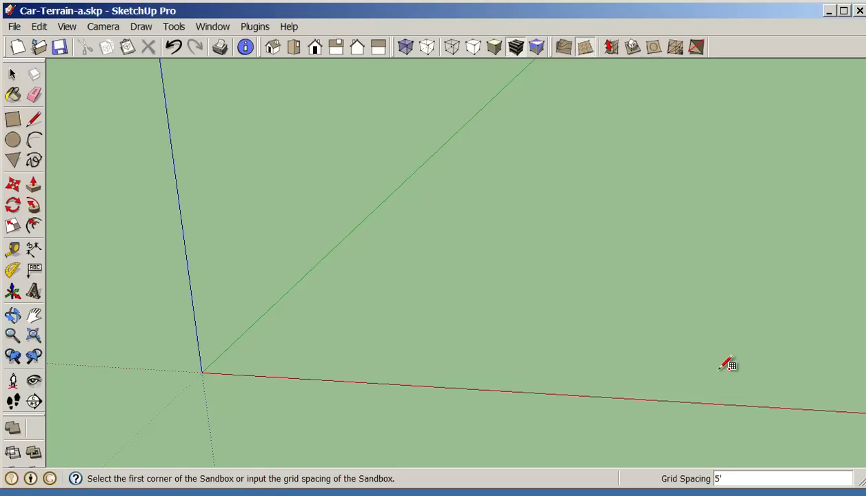
text(5')
click(202, 372)
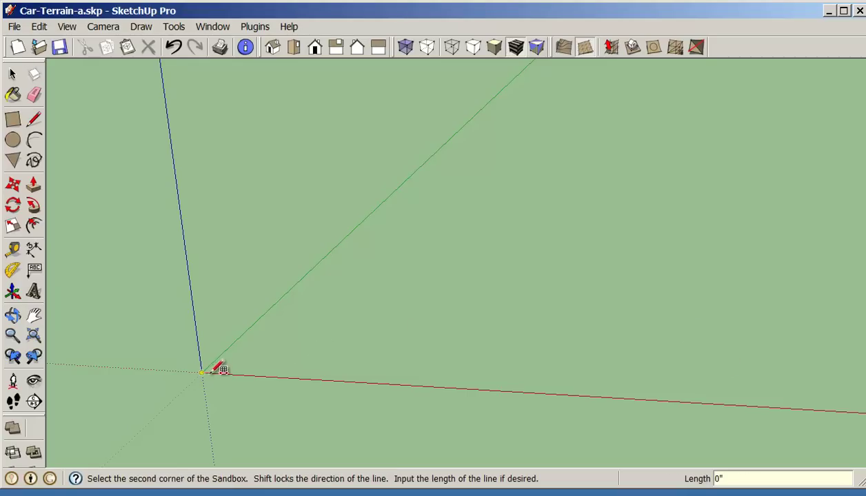
click(490, 389)
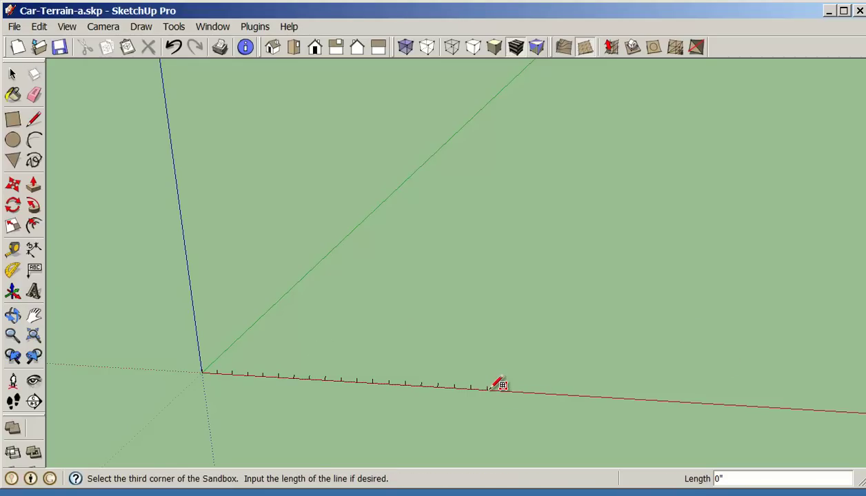
text(80)
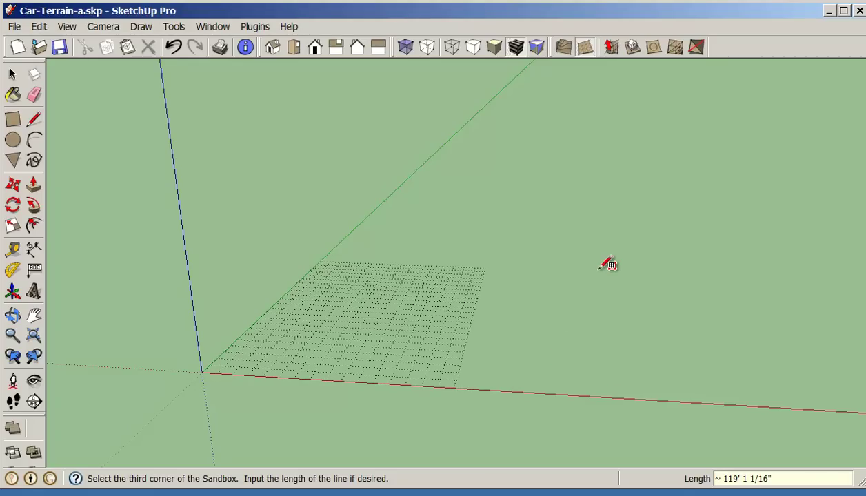
text(160)
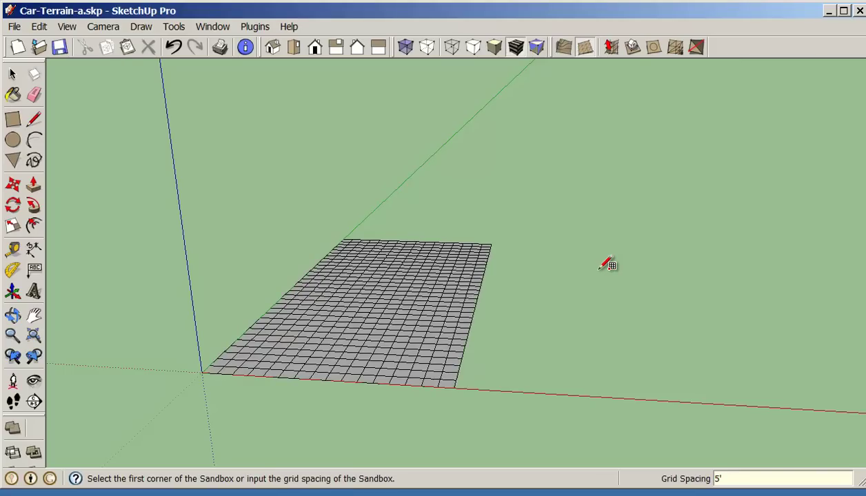
Soften and smooth the edges of the sandbox grid group at 20 degrees, including coplanar edges
middle_drag(605, 265, 524, 330)
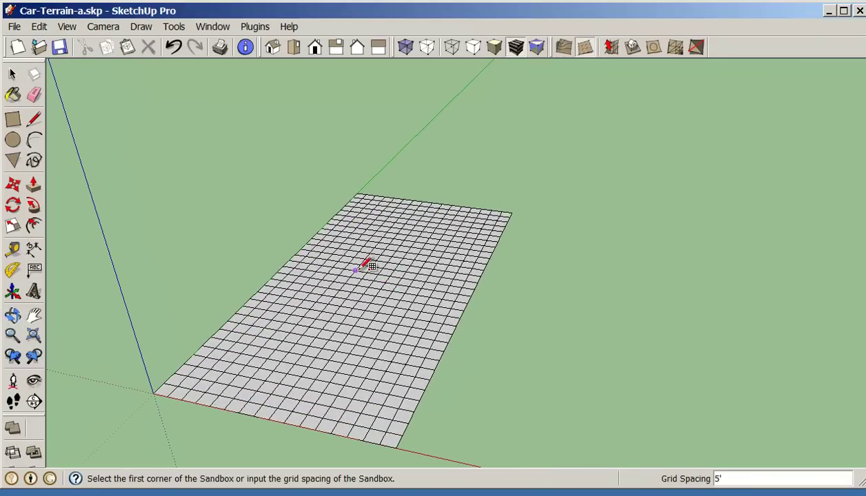
click(14, 76)
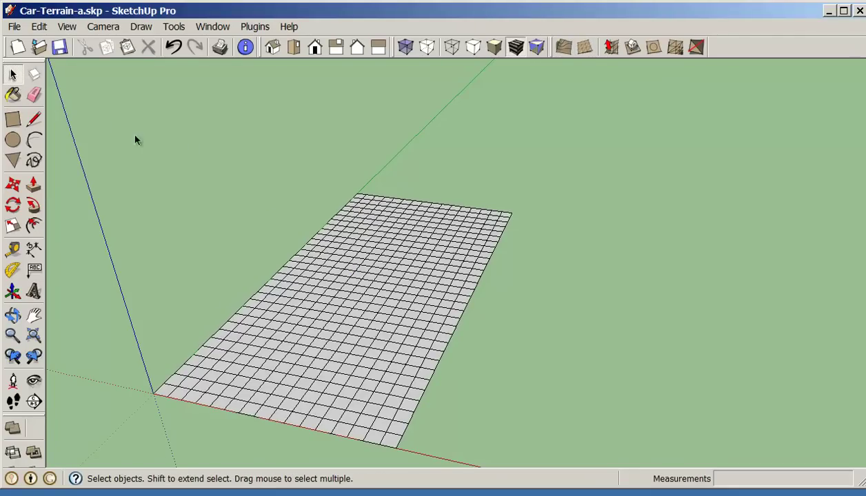
triple_click(351, 274)
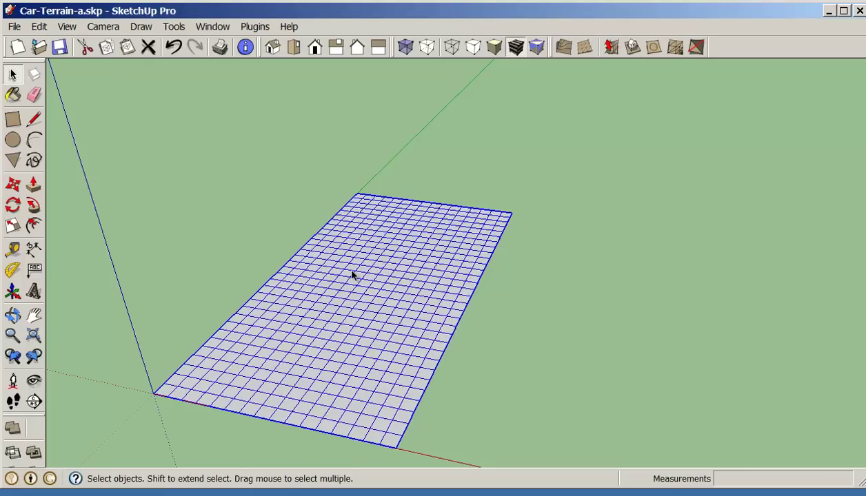
right_click(352, 276)
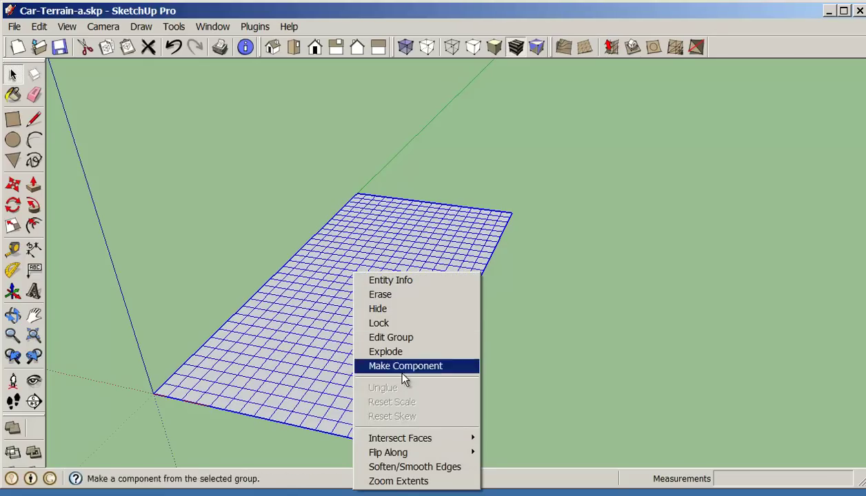
click(384, 467)
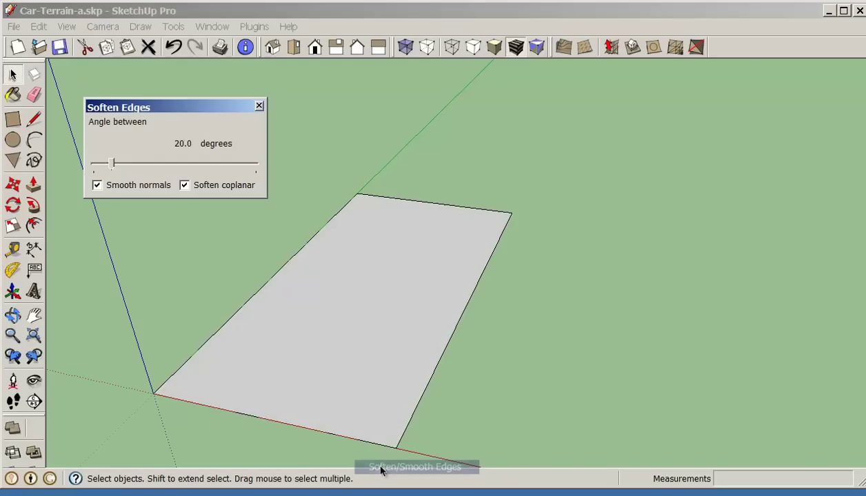
Compare the grid with coplanar softening off and on, leave the option enabled, and deselect the grid
click(185, 185)
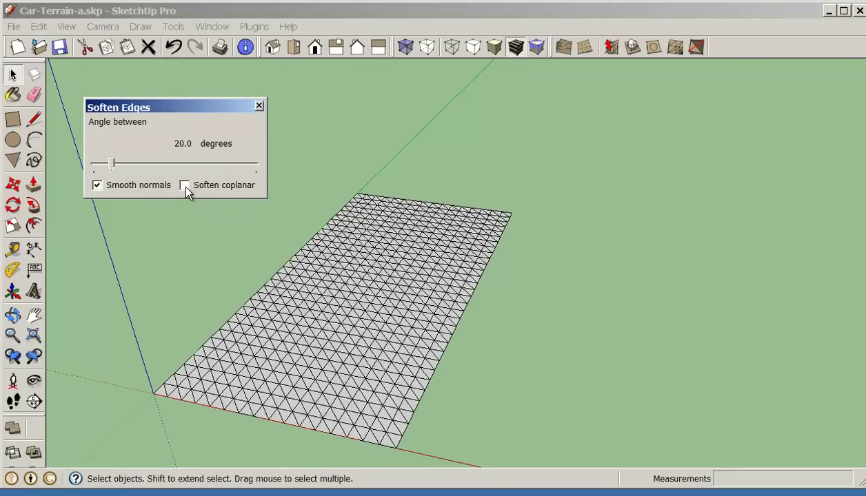
click(185, 186)
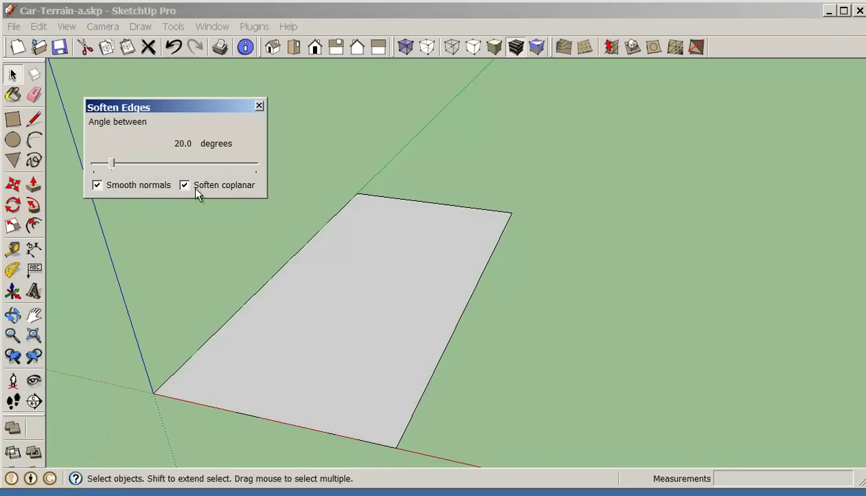
click(185, 186)
click(184, 185)
click(184, 185)
click(185, 185)
click(259, 106)
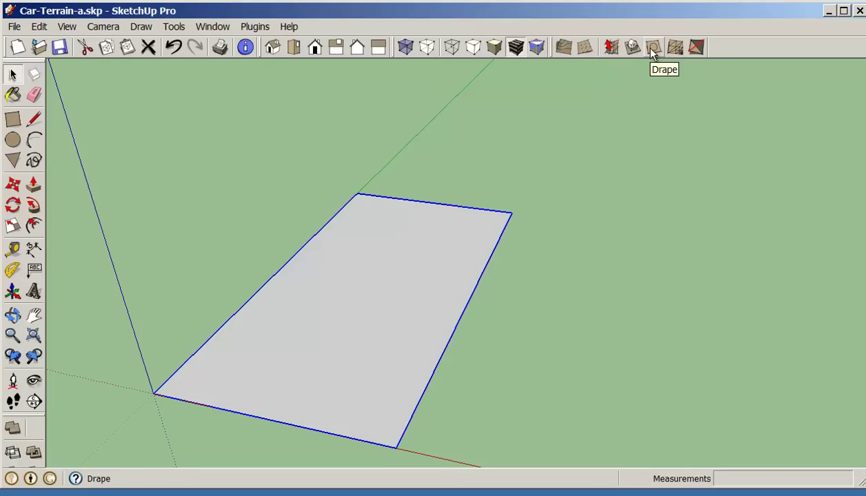
click(552, 170)
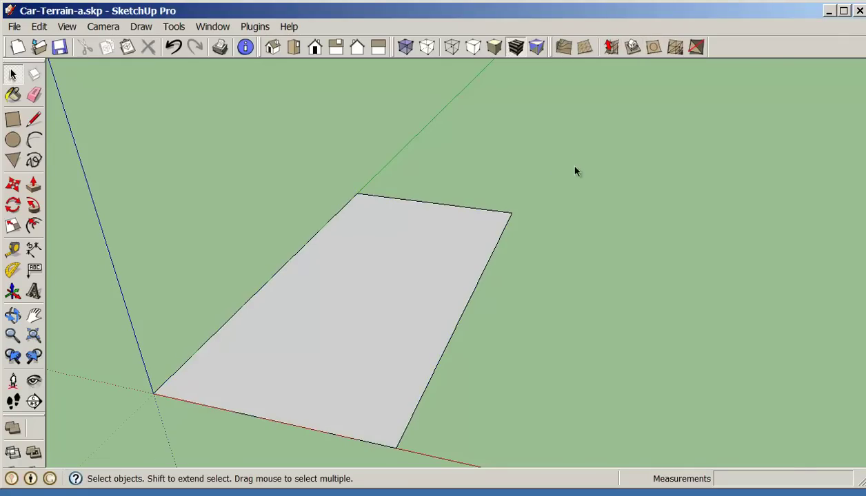
Draw an 80' by 160' rectangle on the ground beside the sandbox terrain, with its first corner on the red axis
scroll(574, 168, down, 2)
middle_drag(573, 167, 613, 221)
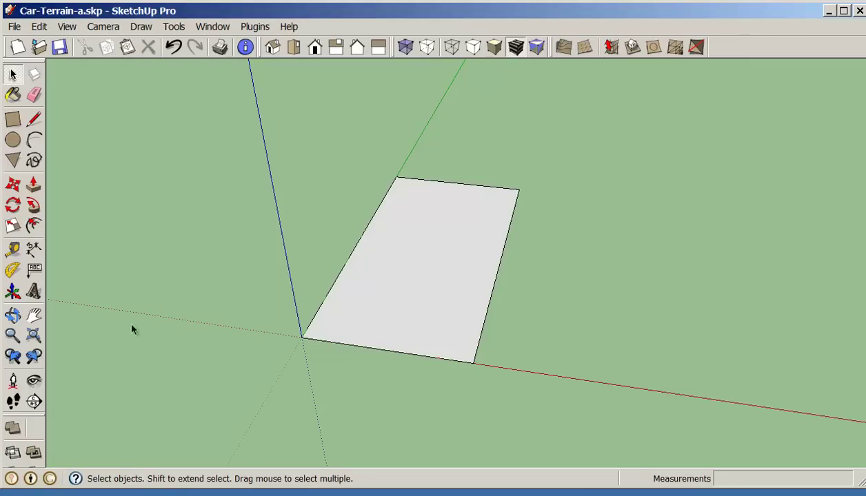
click(12, 118)
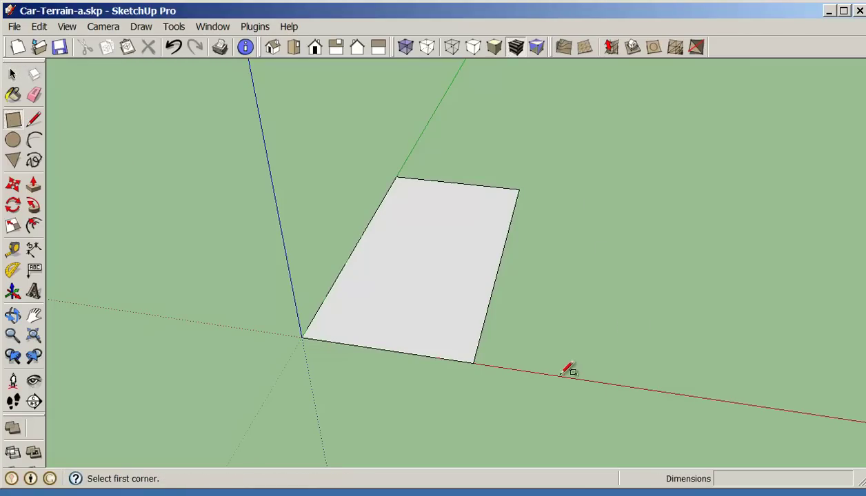
click(557, 376)
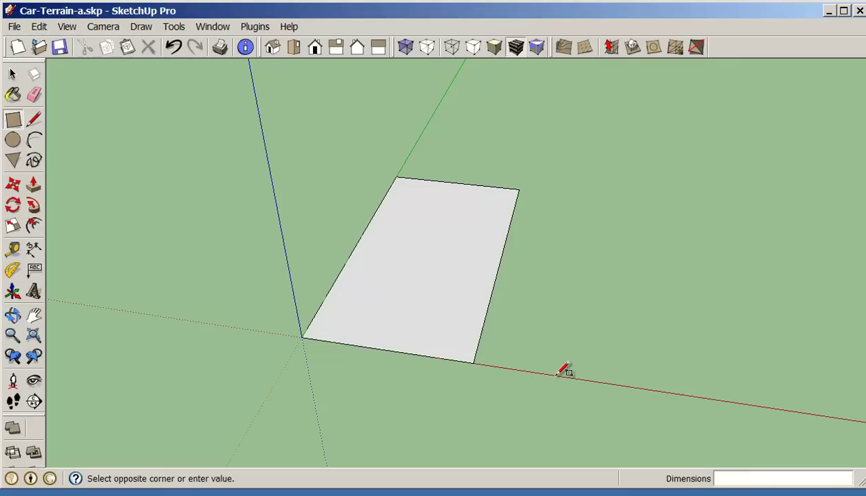
click(689, 207)
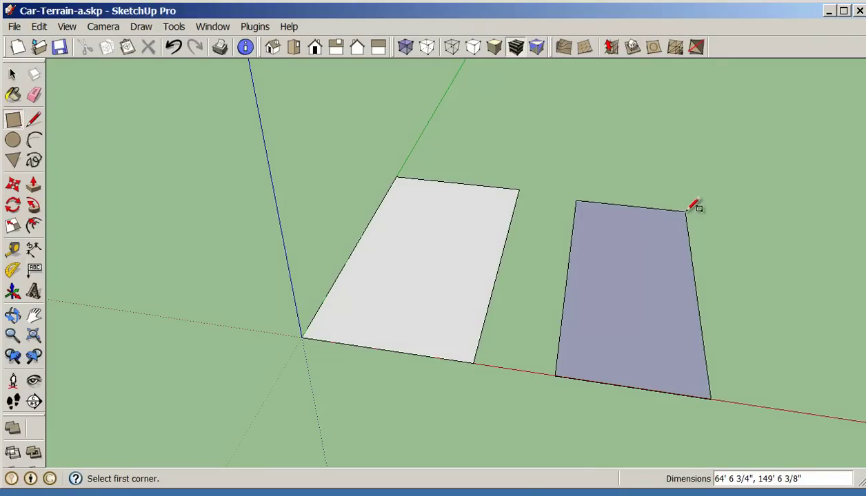
text(80',)
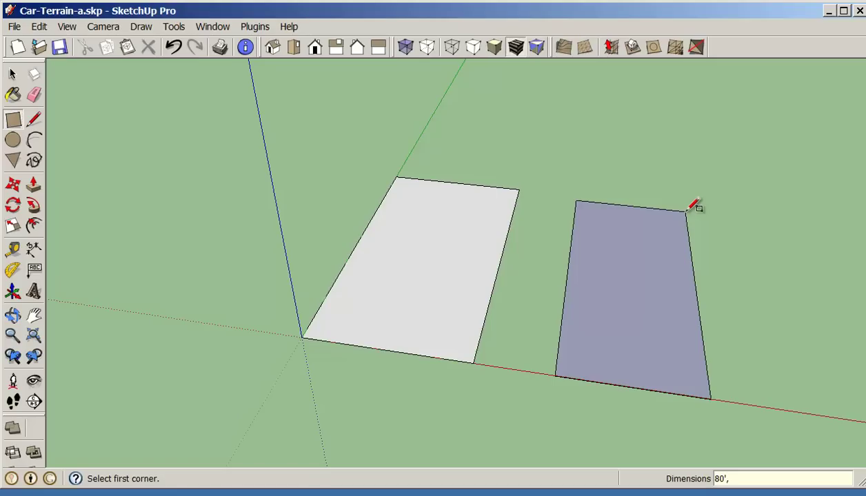
text(160')
key(Return)
Measure the width of the sandbox terrain along the red axis, starting near the origin
scroll(752, 291, down, 3)
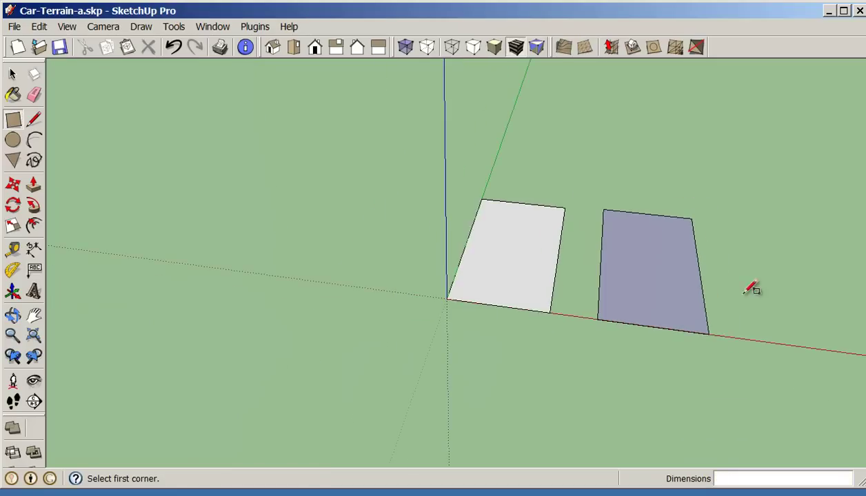
middle_drag(753, 290, 665, 296)
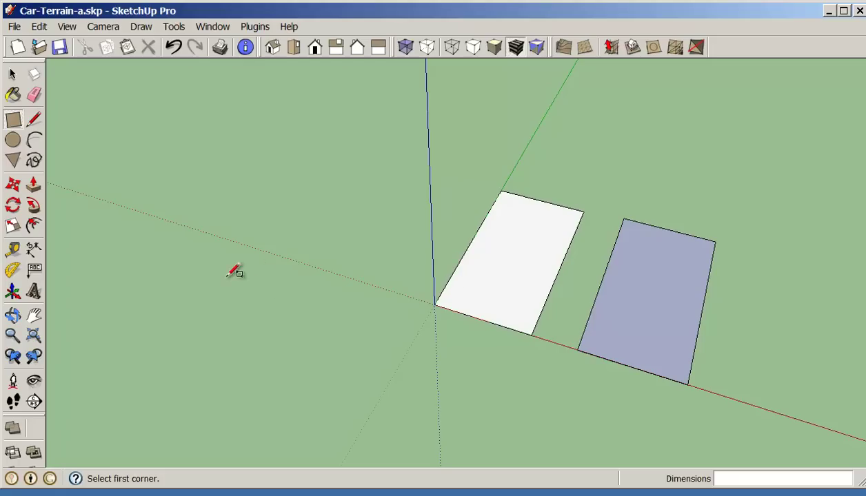
click(12, 249)
click(435, 300)
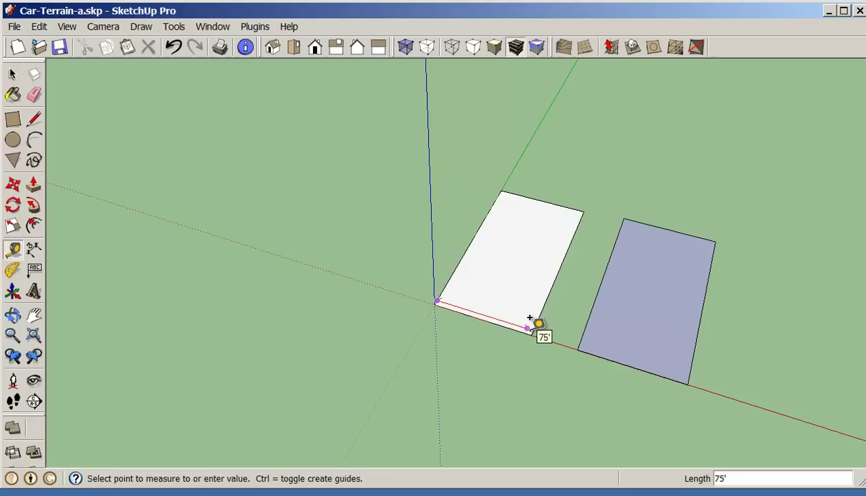
click(529, 318)
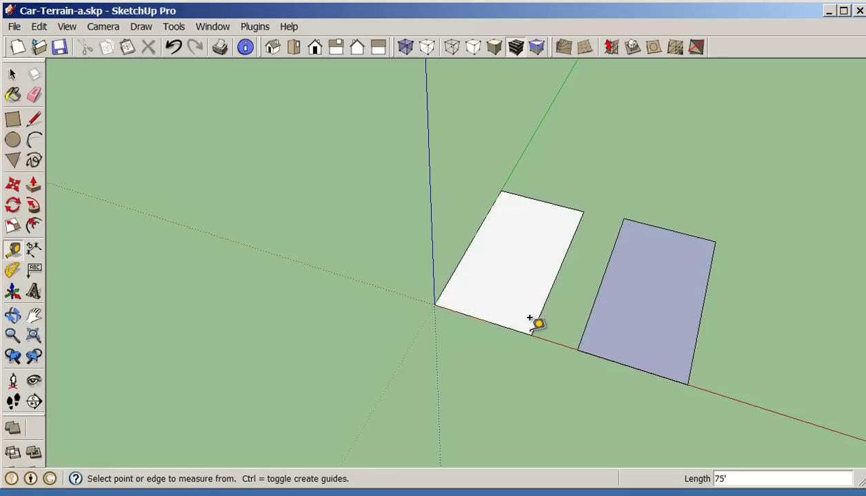
Add guides inside the rectangle, 5' from its long edge nearest the terrain and 20' from its short edge on the red axis
click(588, 316)
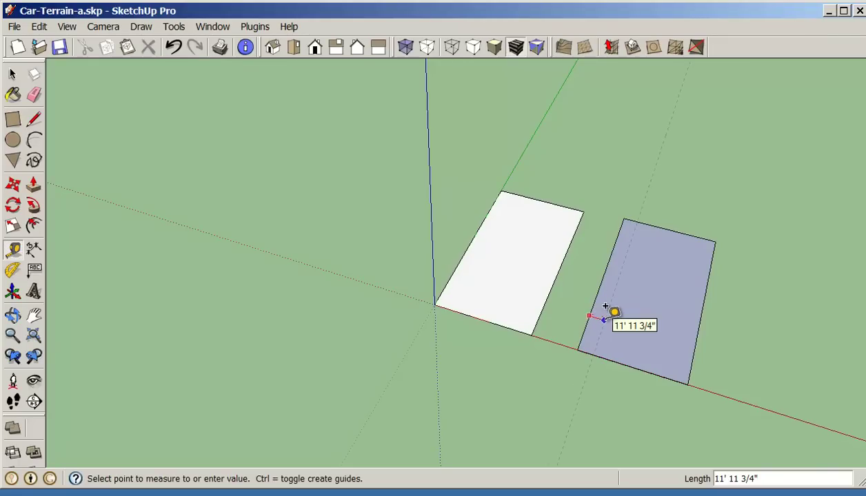
click(605, 307)
text(5)
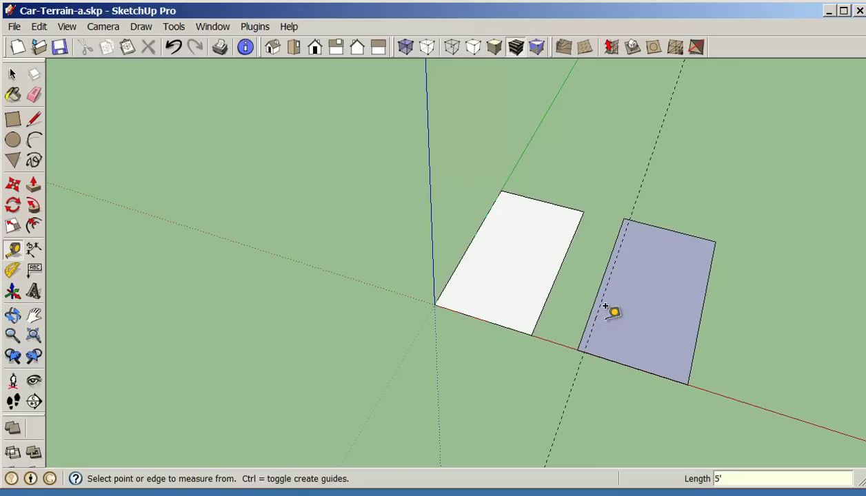
scroll(621, 314, up, 2)
click(610, 350)
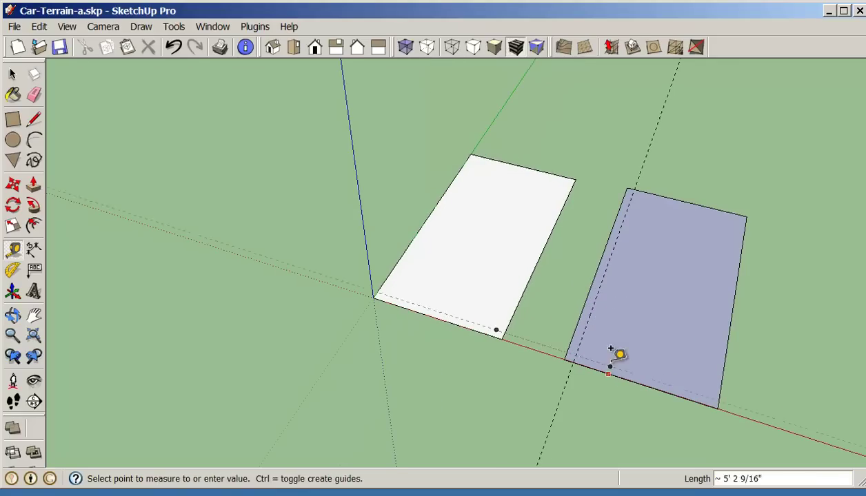
click(616, 337)
text(20)
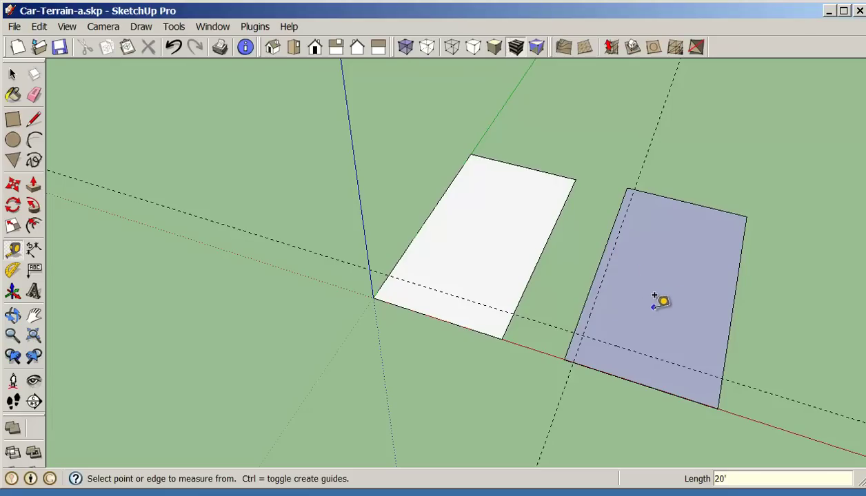
shift+middle_drag(672, 296, 400, 248)
middle_drag(512, 296, 558, 278)
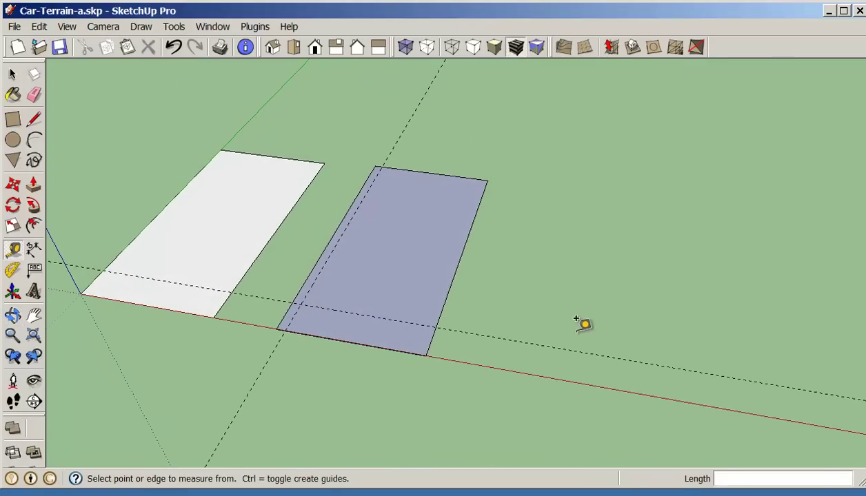
middle_drag(590, 278, 568, 294)
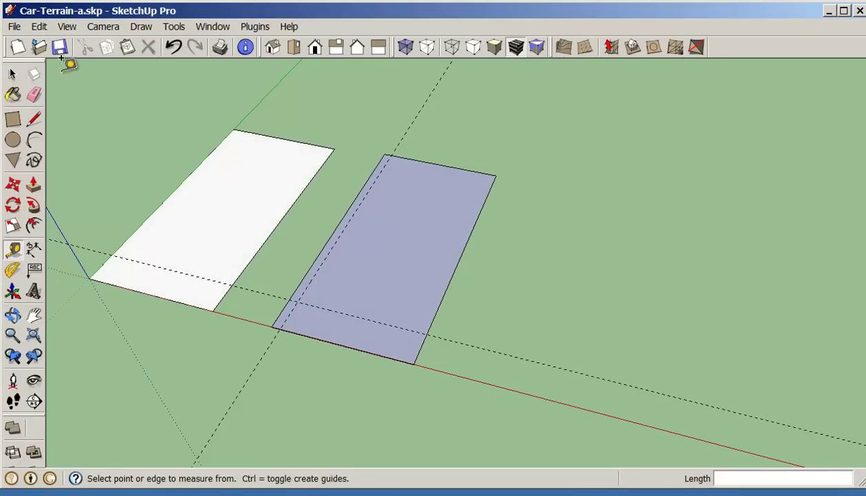
click(14, 28)
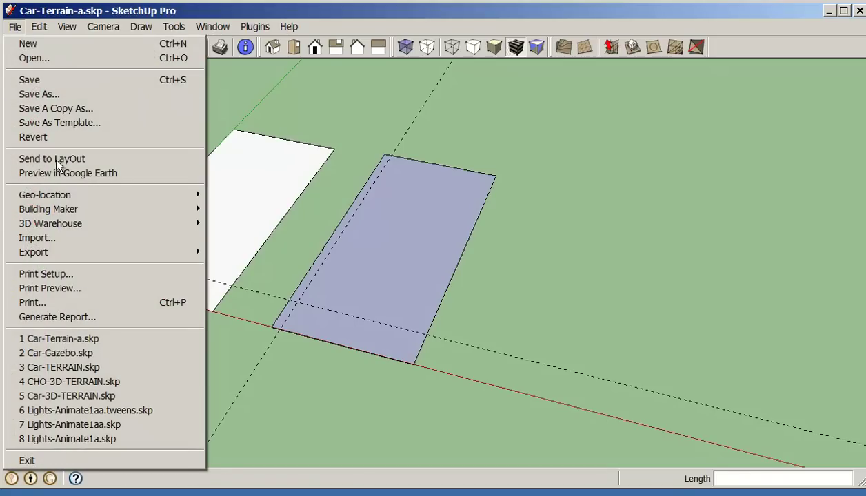
click(37, 237)
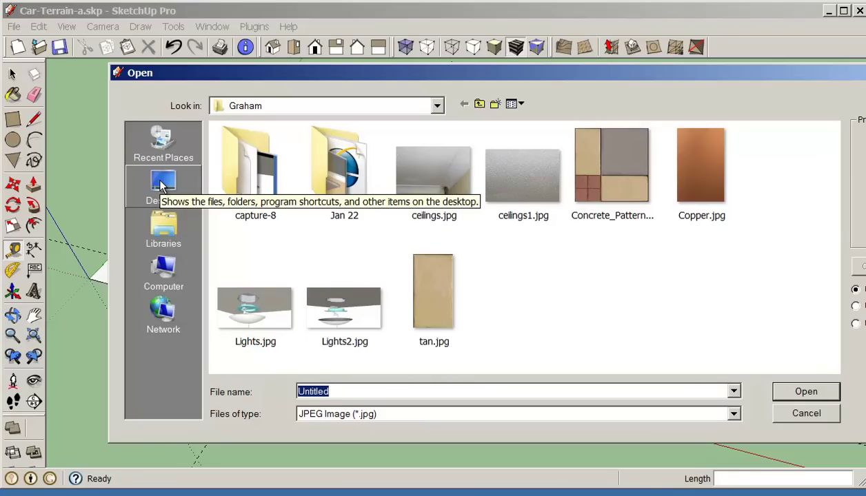
drag(825, 74, 690, 72)
click(840, 71)
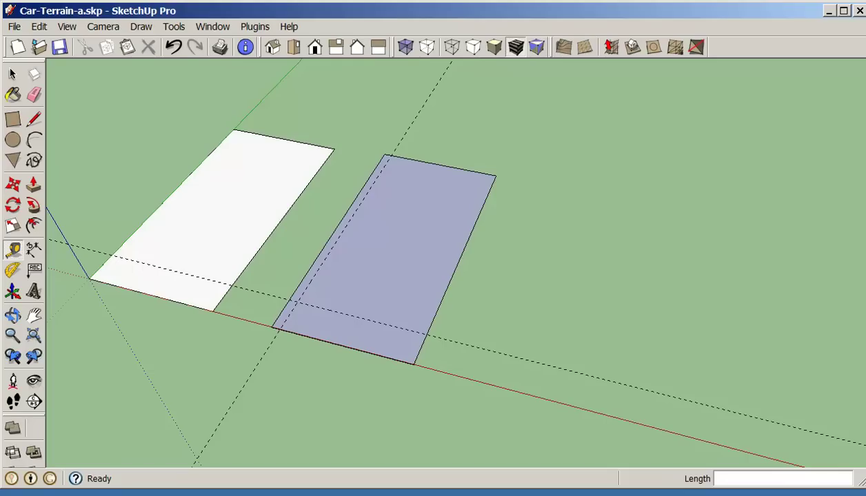
Place the gazebo component on the empty ground beyond the rectangle, on the side away from the terrain
click(213, 31)
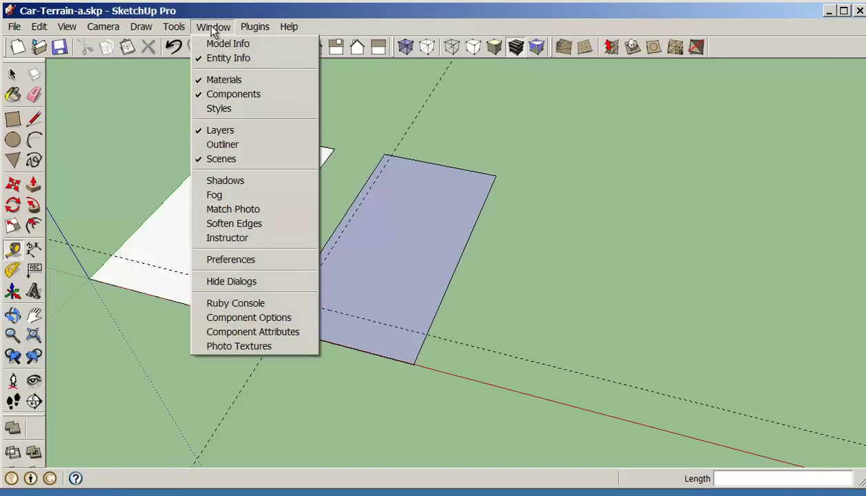
mouse_move(255, 27)
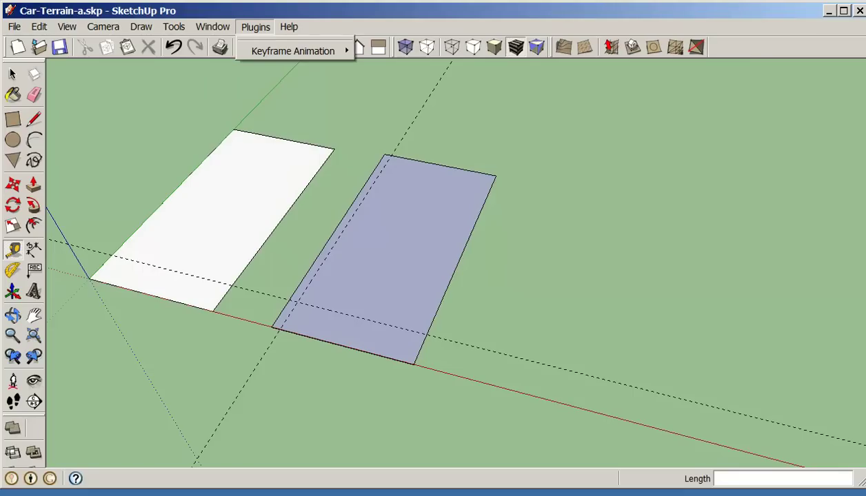
click(629, 231)
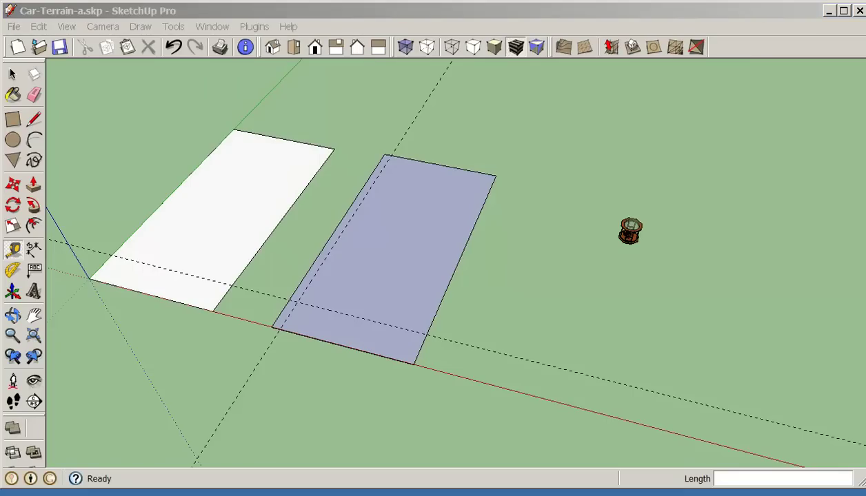
Trace the underside of the house with a 55' by 30' rectangle between opposite corners of its base
middle_drag(695, 359, 708, 121)
scroll(679, 333, up, 6)
scroll(708, 120, down, 2)
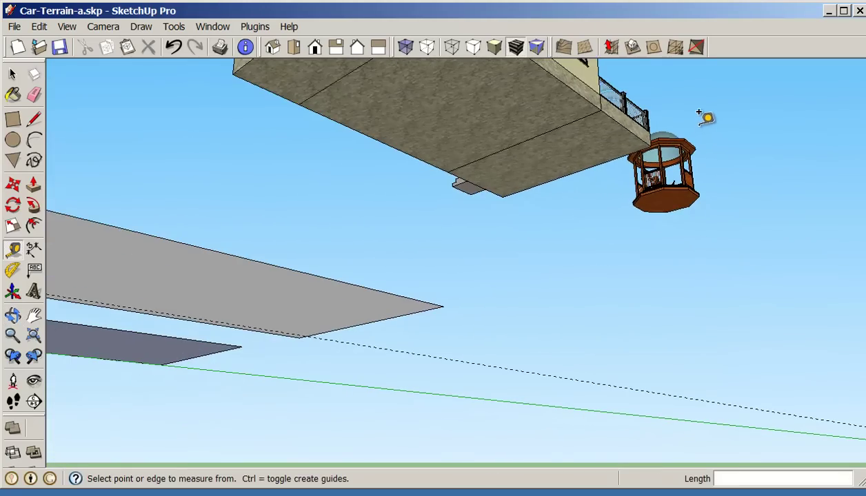
scroll(689, 126, down, 2)
middle_drag(636, 257, 698, 255)
key(t)
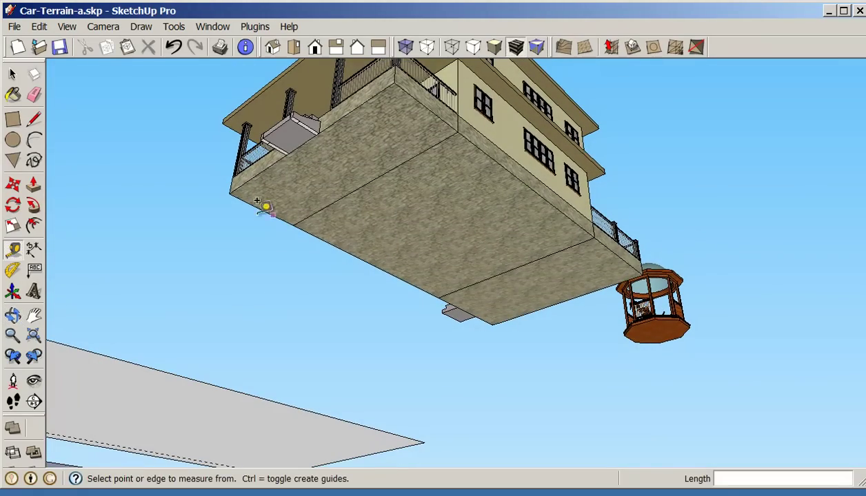
click(13, 118)
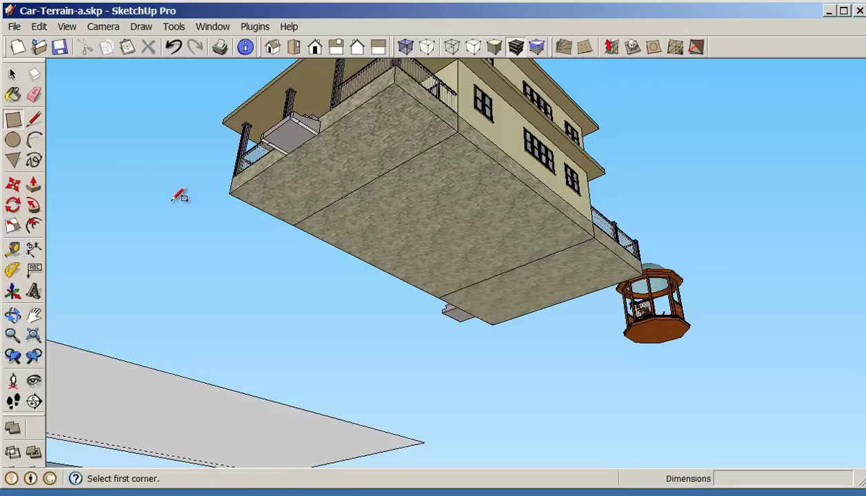
click(230, 194)
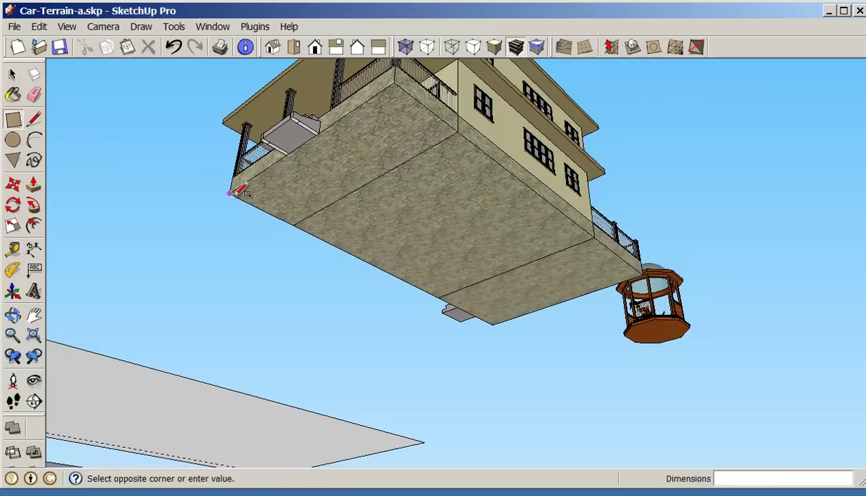
click(648, 270)
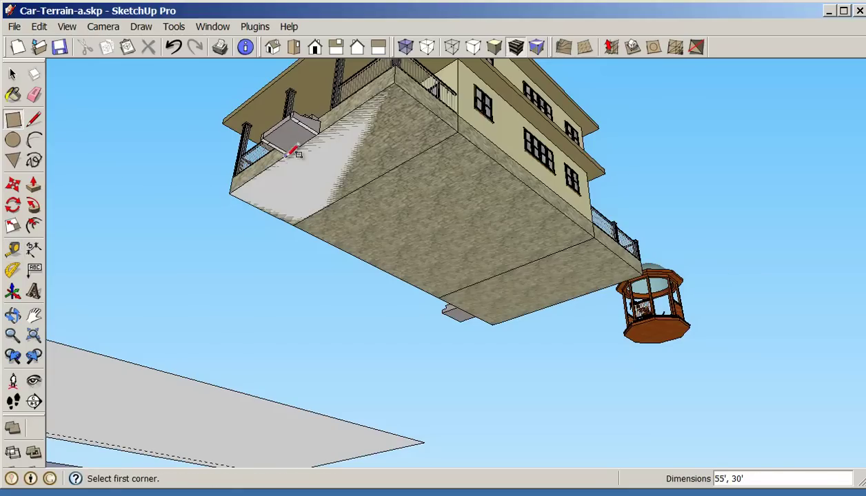
Draw rectangles tracing the undersides of the house's two sets of entry steps, the smaller one 5' by 3' 7"
scroll(293, 153, up, 5)
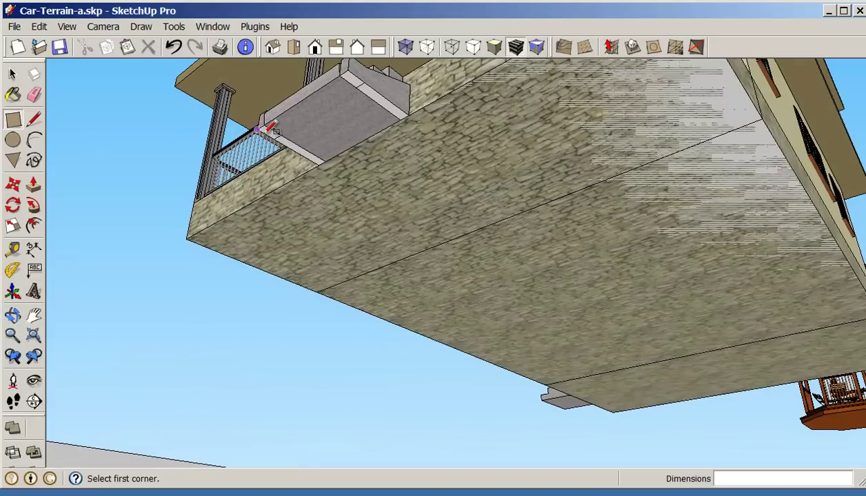
click(267, 131)
click(412, 111)
scroll(418, 121, down, 2)
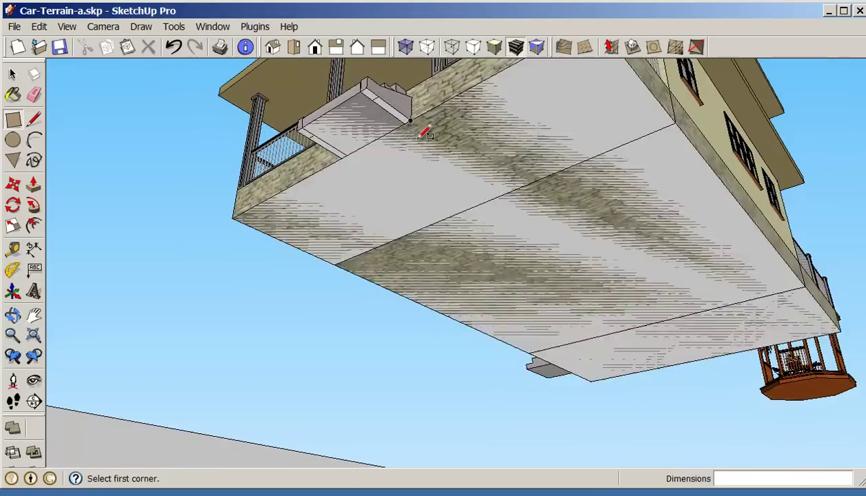
middle_drag(422, 135, 518, 383)
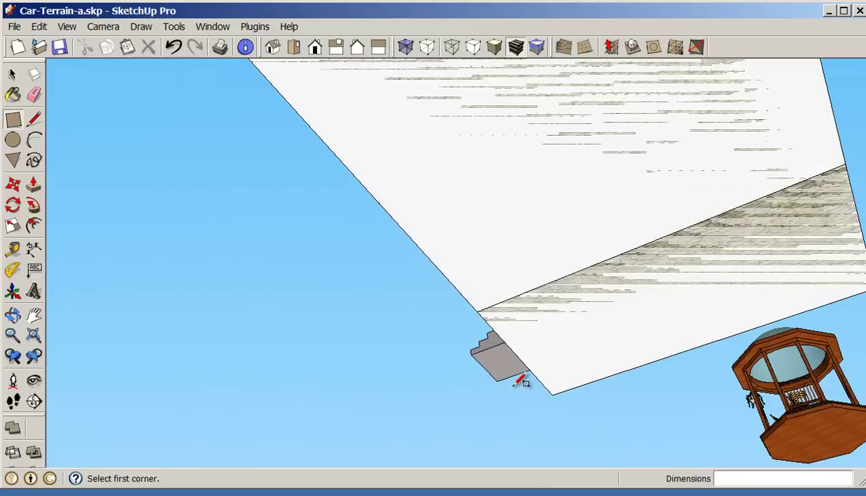
click(497, 381)
click(513, 348)
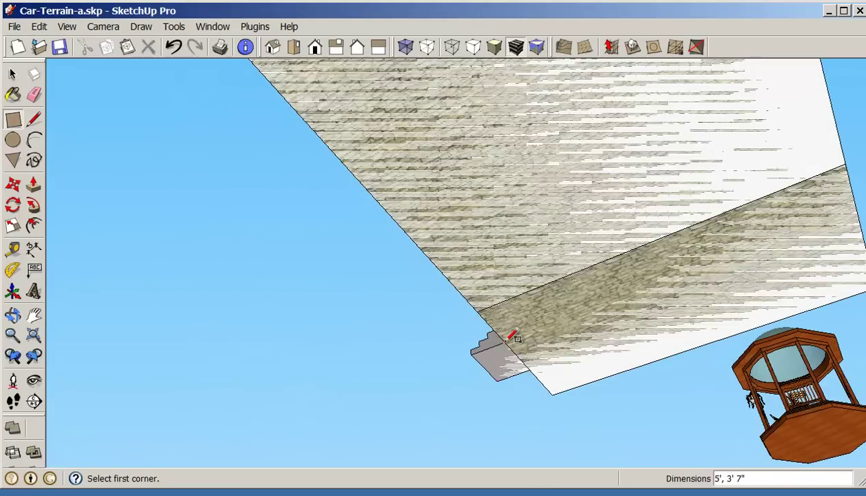
Add two crossing guides through opposite corners of the gazebo's octagonal floor, each spanning 12'
mouse_move(514, 338)
middle_down()
mouse_move(537, 311)
mouse_move(528, 348)
mouse_move(536, 392)
mouse_move(543, 290)
mouse_move(598, 246)
mouse_move(433, 202)
mouse_move(622, 279)
mouse_move(645, 342)
middle_up()
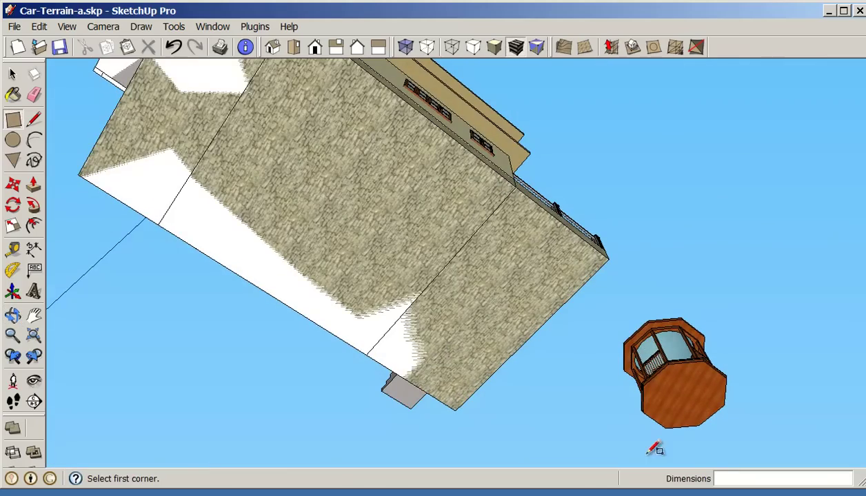
middle_drag(653, 449, 703, 416)
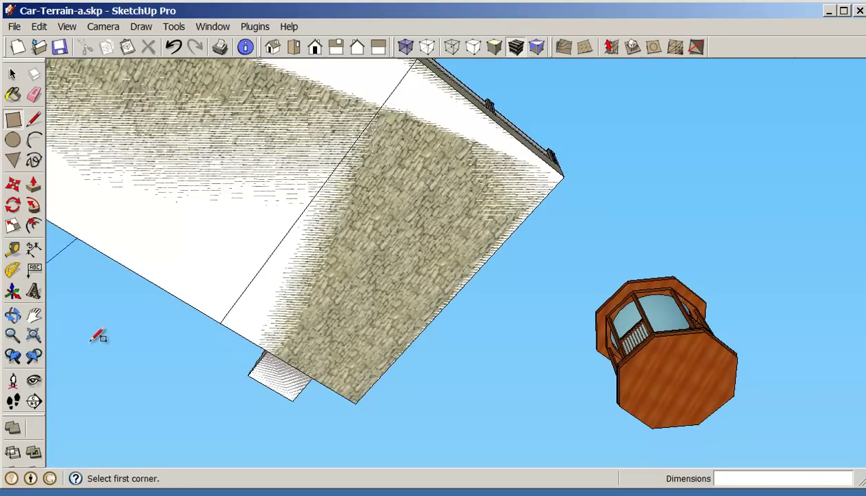
click(13, 249)
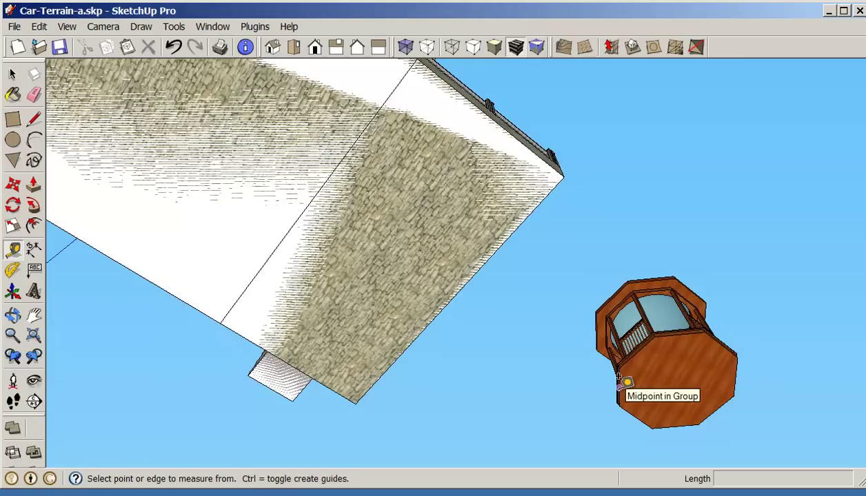
click(658, 323)
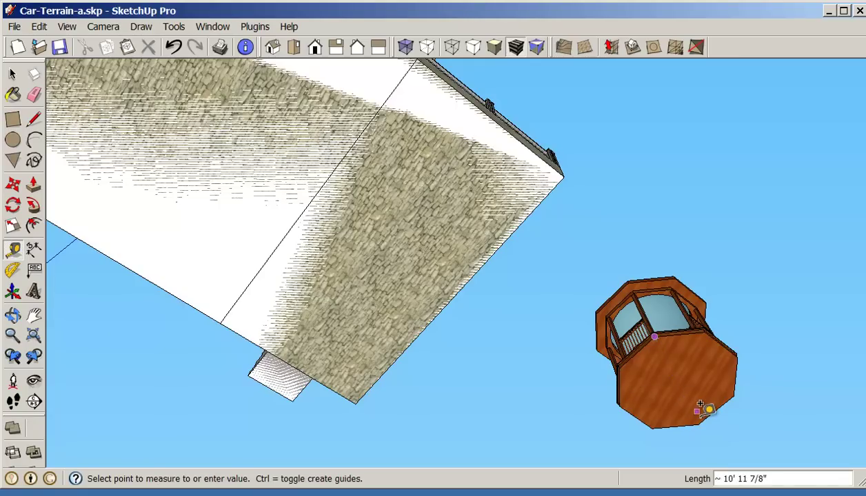
text(12')
key(Return)
click(736, 357)
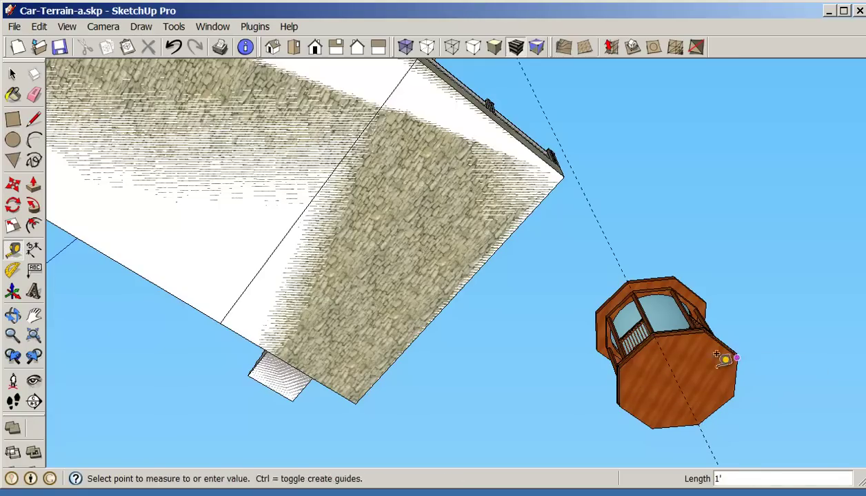
text(12')
key(Return)
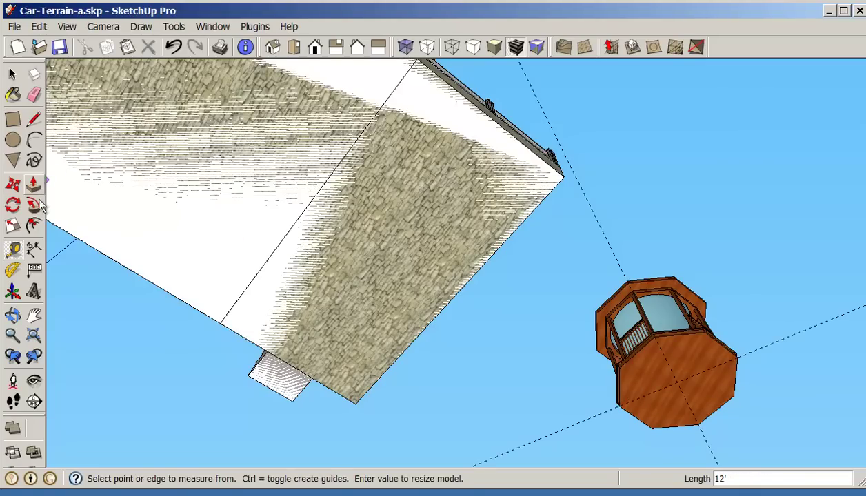
Trace the gazebo's floor with an 8-sided polygon of 6' radius, centered where the two guides cross
click(14, 161)
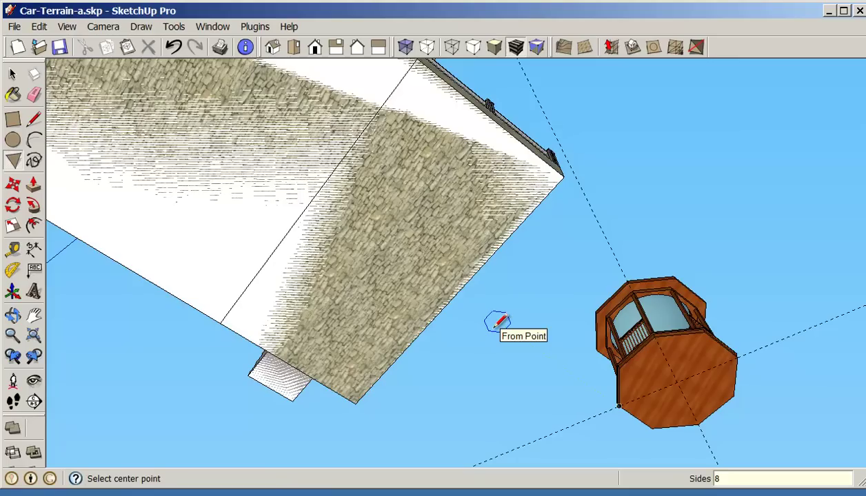
click(676, 382)
click(708, 331)
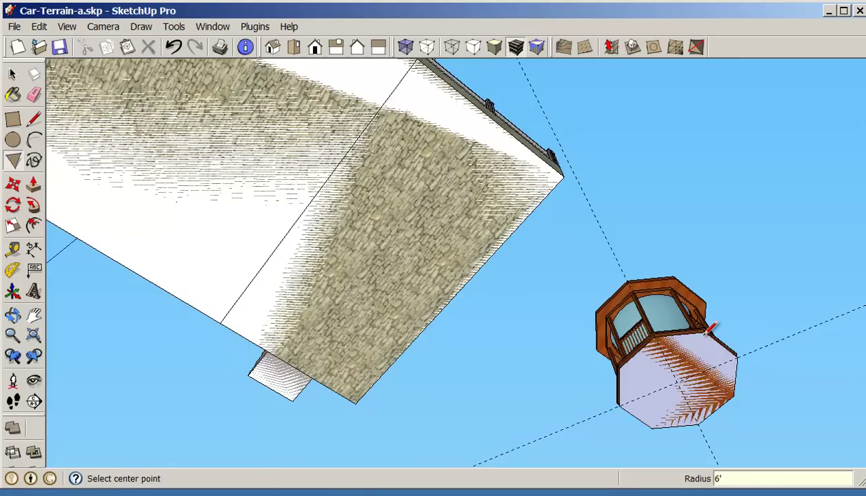
middle_drag(707, 331, 724, 357)
scroll(679, 360, down, 3)
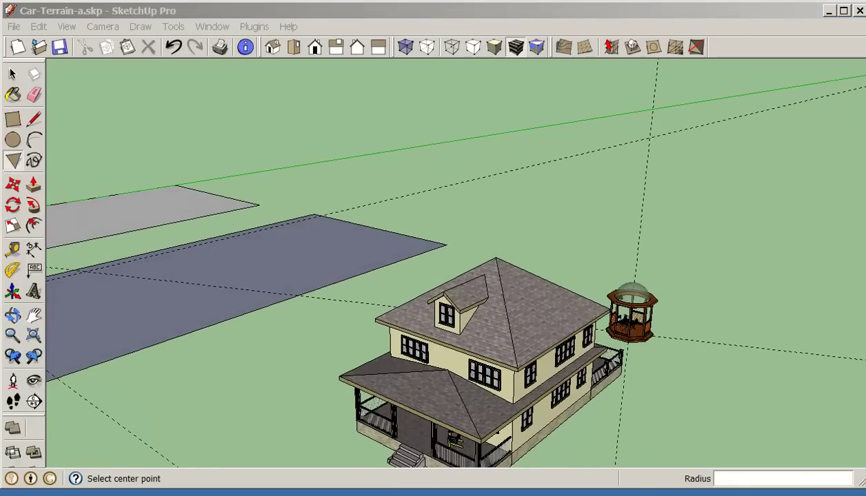
Erase the two guides crossing the octagon and the edges separating the step rectangles from the house footprint
middle_drag(561, 423, 579, 380)
shift+middle_drag(546, 407, 577, 465)
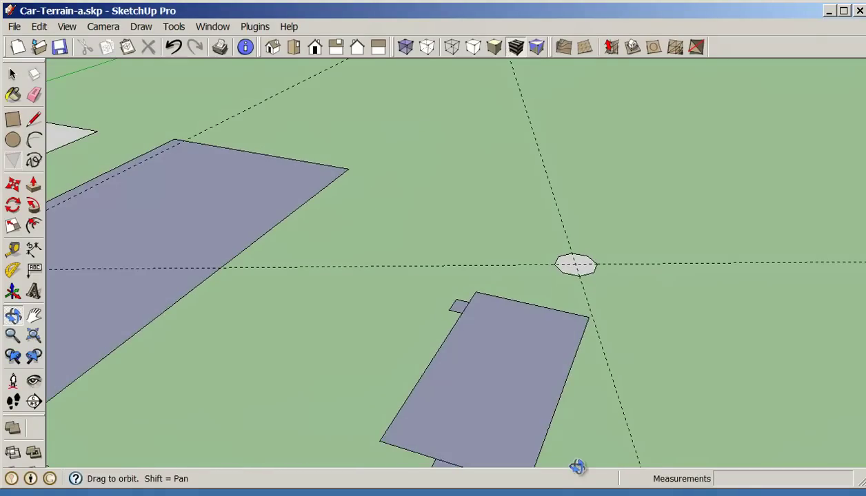
key(c)
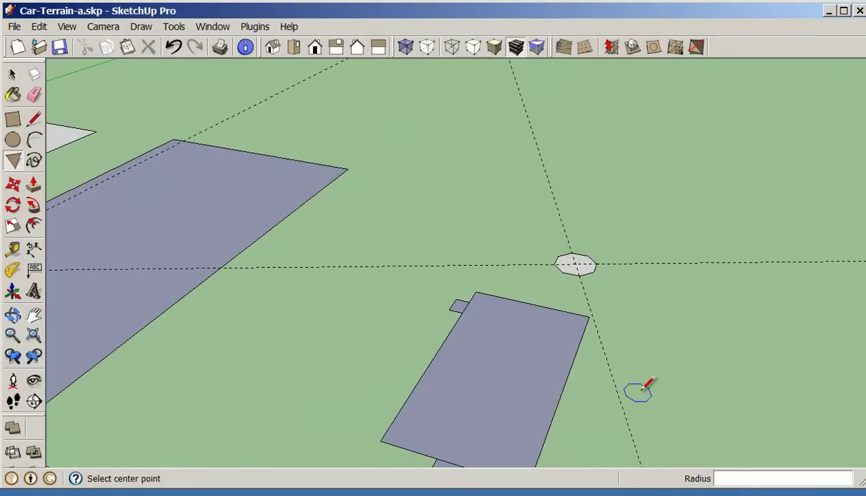
click(34, 94)
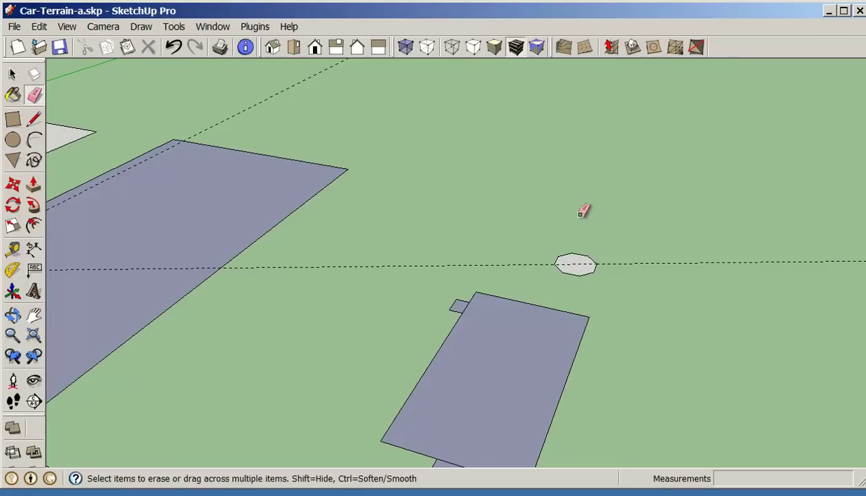
middle_drag(667, 261, 649, 324)
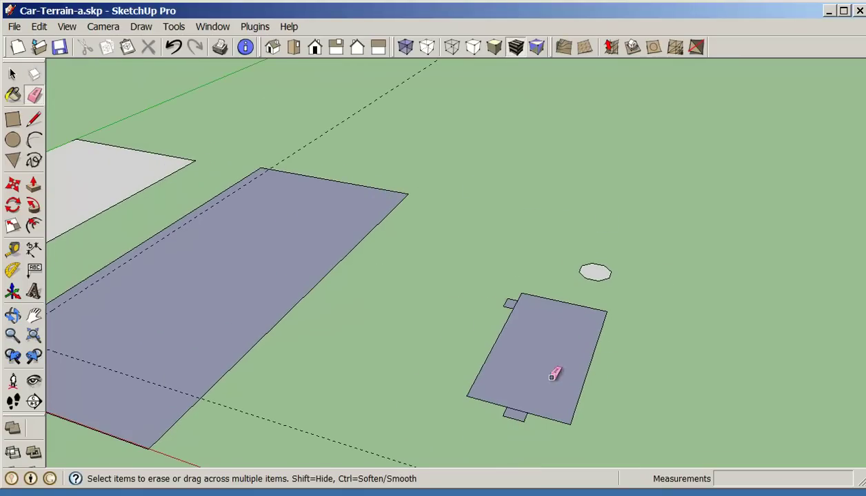
click(521, 409)
scroll(501, 297, down, 2)
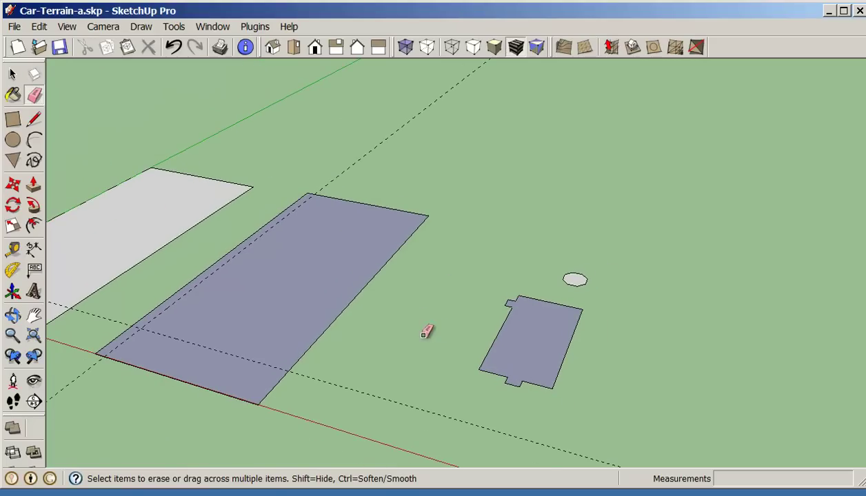
Move the whole house footprint onto the site rectangle, placing its front corner on the side-steps side at the setback guides' intersection
middle_drag(425, 331, 502, 376)
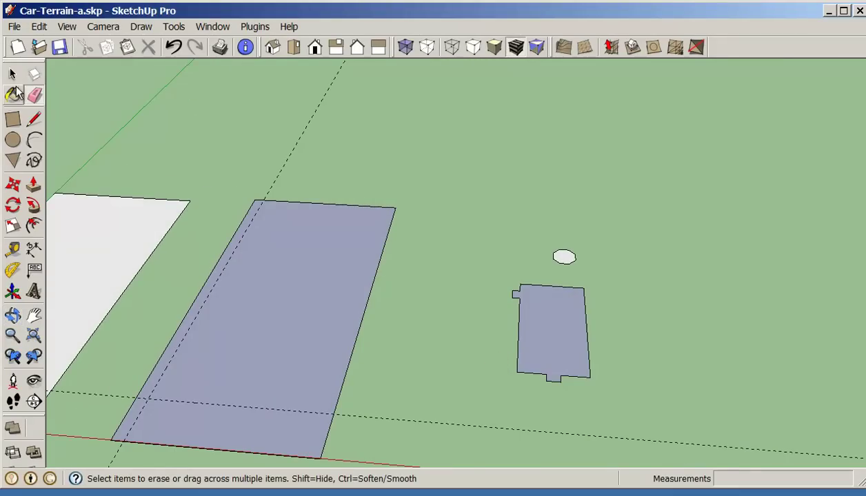
click(12, 74)
click(547, 338)
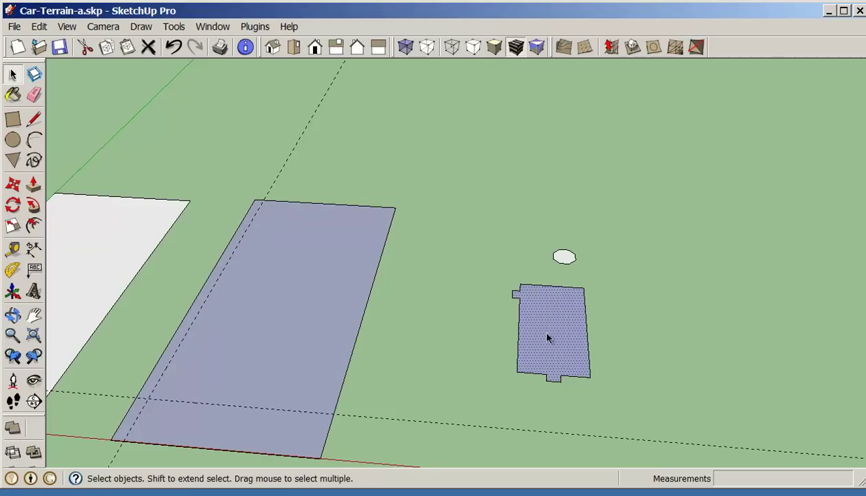
double_click(547, 338)
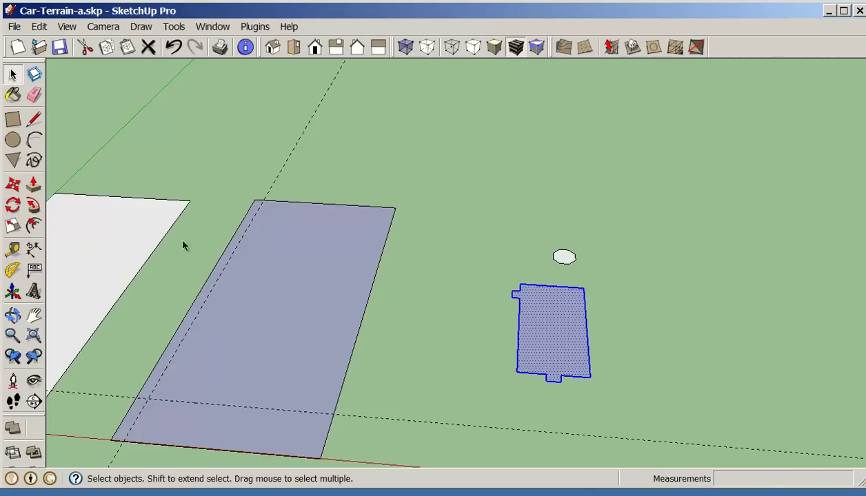
click(12, 184)
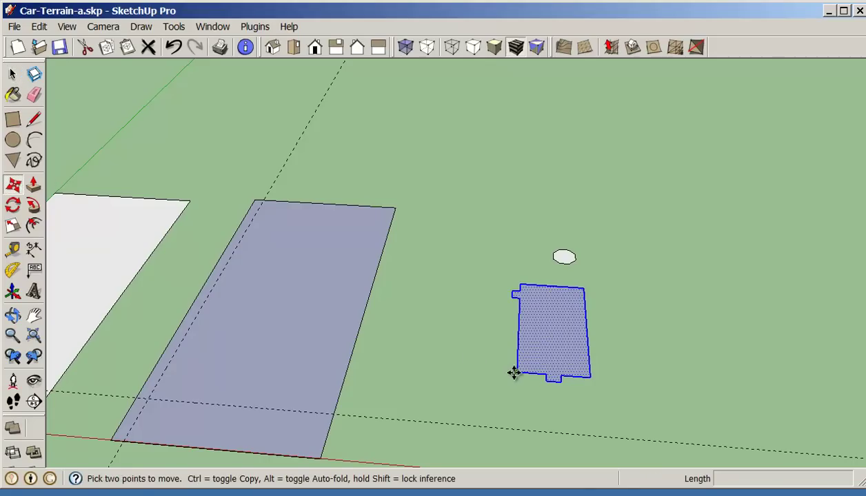
click(514, 373)
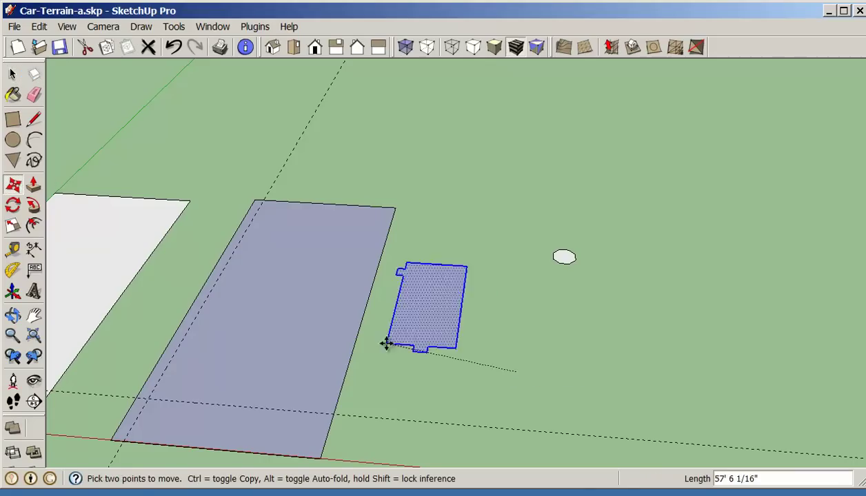
click(151, 400)
Shift the house footprint about 3' 9" along the red axis so its side steps sit inside the long-side setback guide
middle_drag(265, 363, 296, 314)
middle_drag(308, 354, 398, 354)
scroll(388, 352, up, 2)
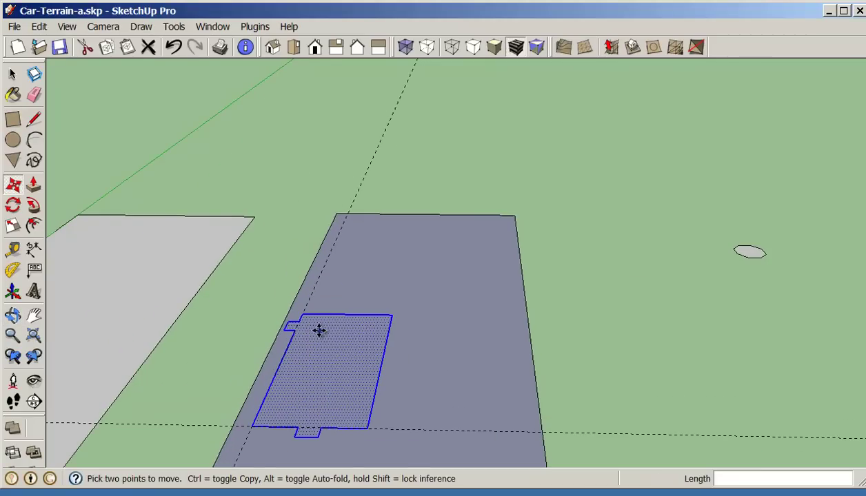
click(428, 353)
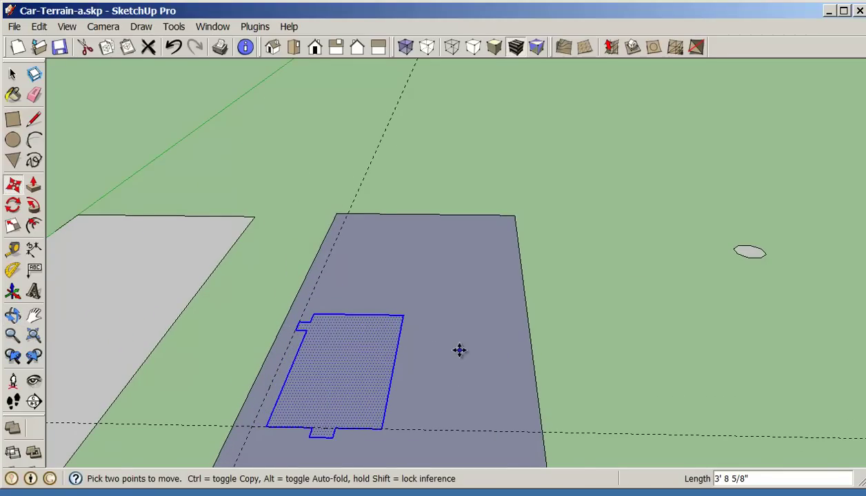
middle_drag(457, 349, 493, 362)
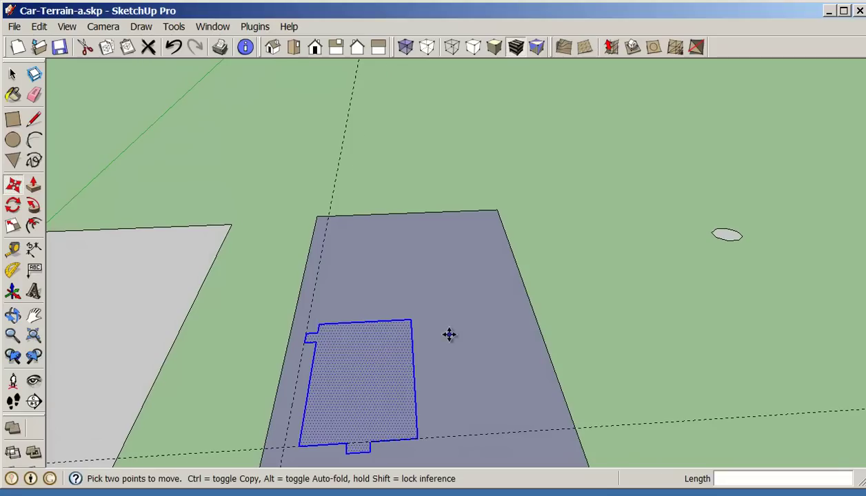
middle_drag(449, 336, 469, 315)
Move the gazebo octagon about 119' 6" along the red axis onto the site rectangle, behind the house footprint
click(12, 74)
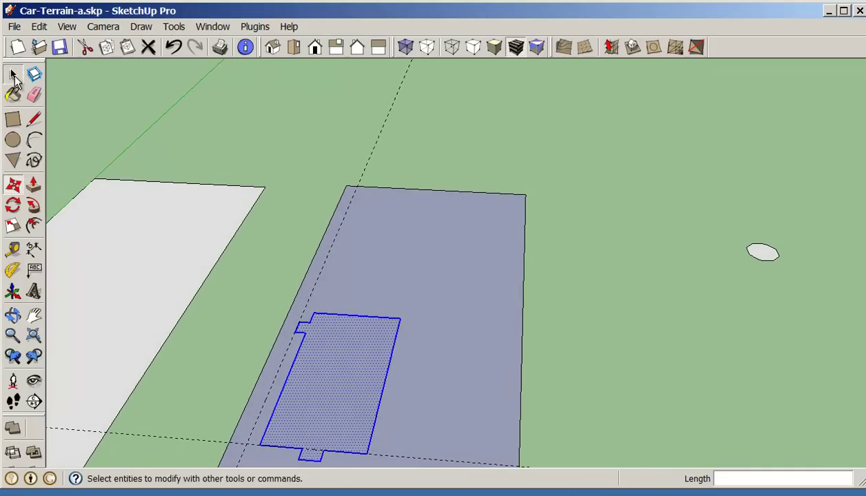
click(763, 259)
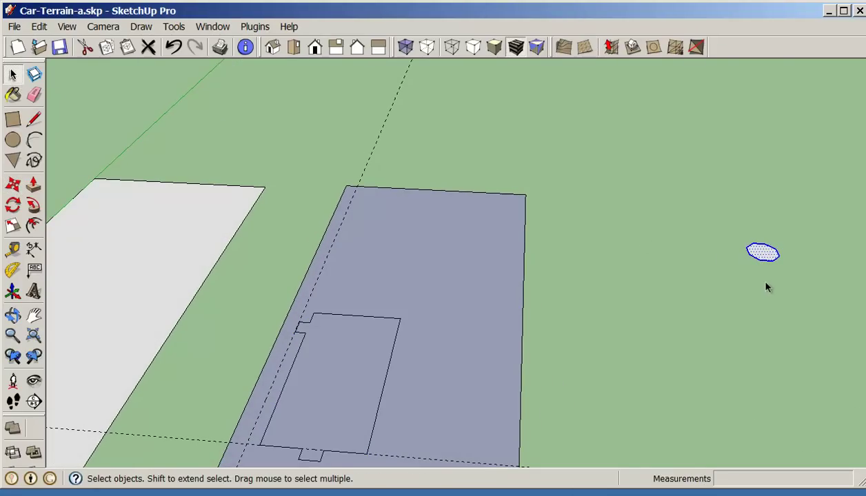
key(m)
click(762, 301)
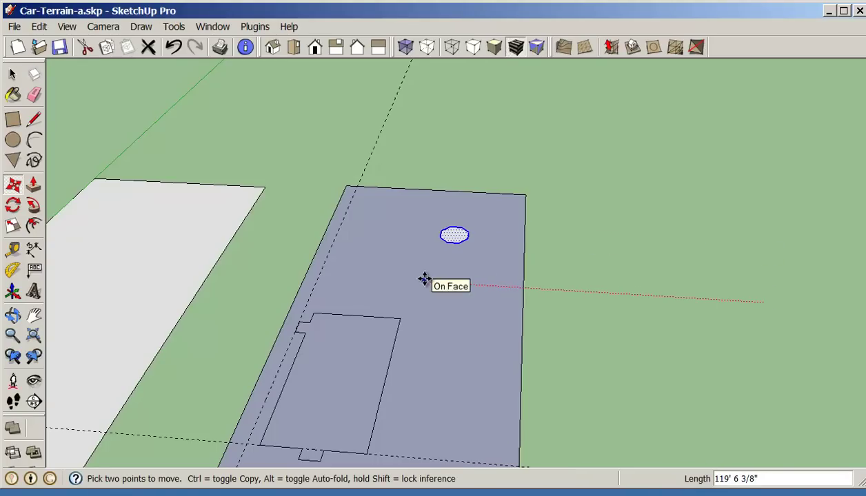
click(424, 279)
scroll(622, 318, down, 3)
middle_drag(623, 318, 636, 355)
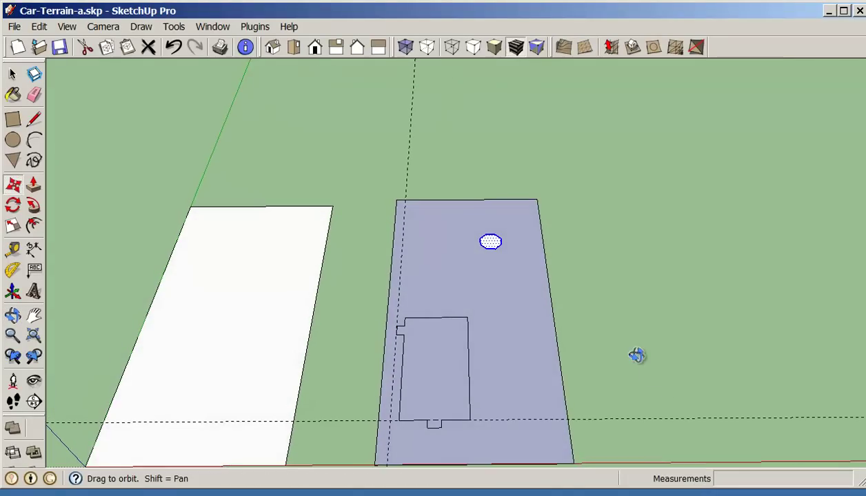
Add a guide parallel to the long-side setback guide, running through the middle of the front steps
scroll(604, 363, up, 1)
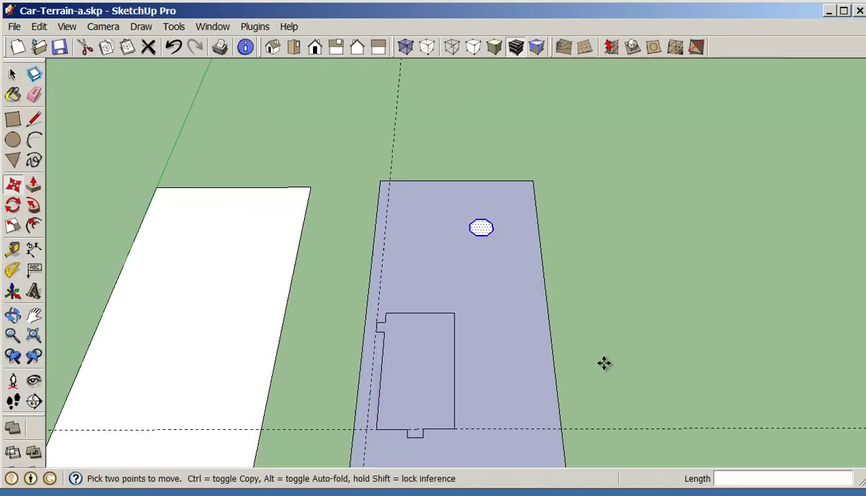
scroll(605, 364, up, 1)
middle_drag(613, 373, 607, 301)
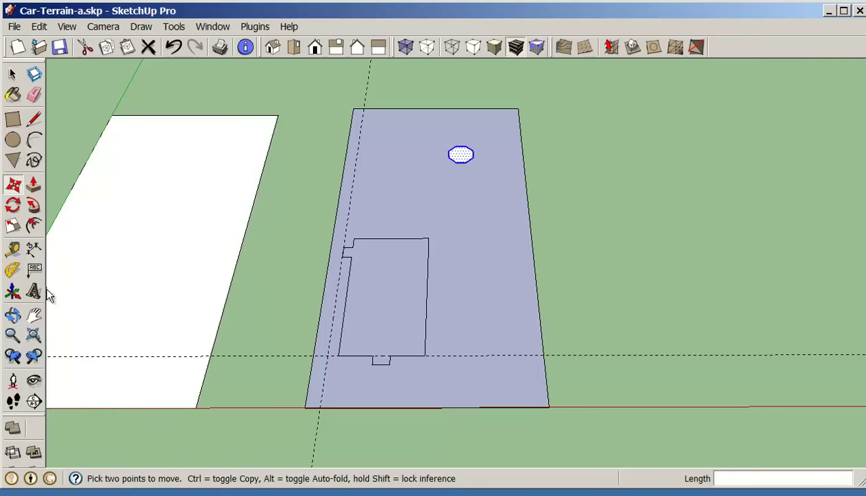
click(12, 249)
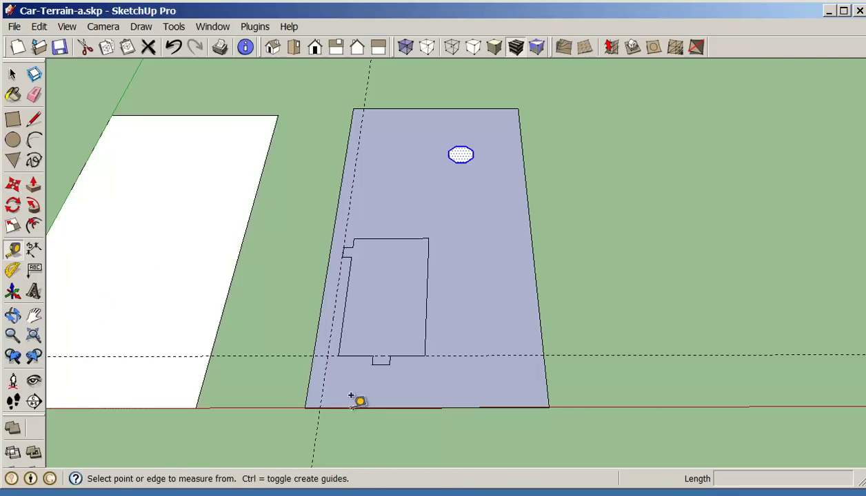
click(324, 366)
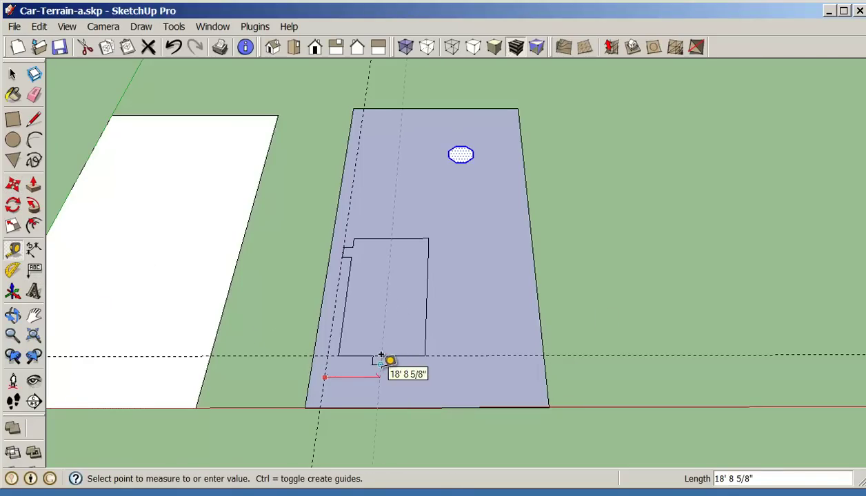
click(386, 356)
scroll(387, 357, up, 4)
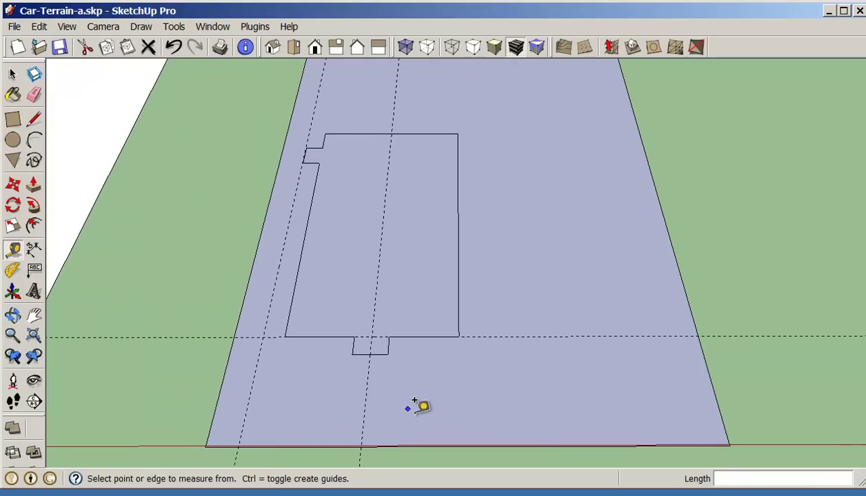
Add two parallel walkway guides, one on each side of the front steps' center guide, each offset 18 inches
click(366, 396)
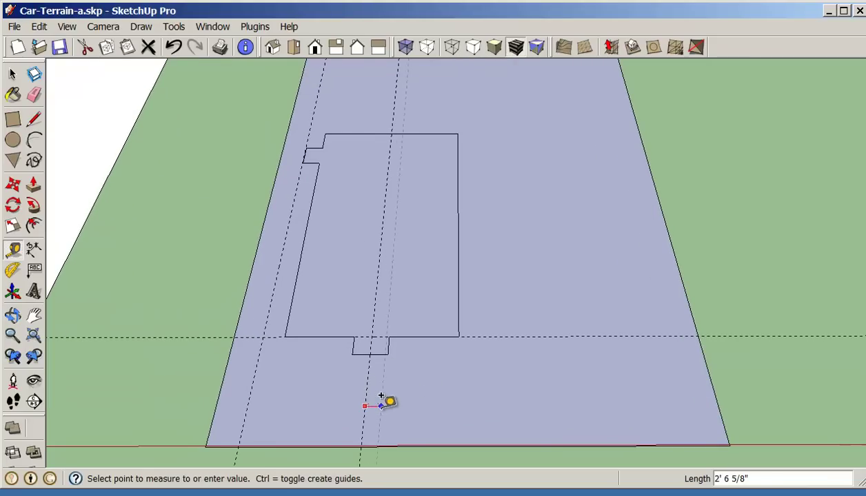
click(381, 396)
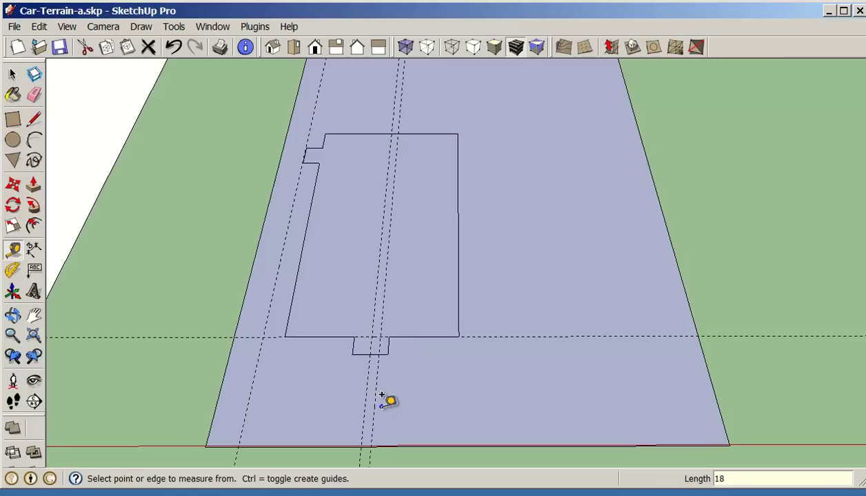
click(364, 386)
click(354, 390)
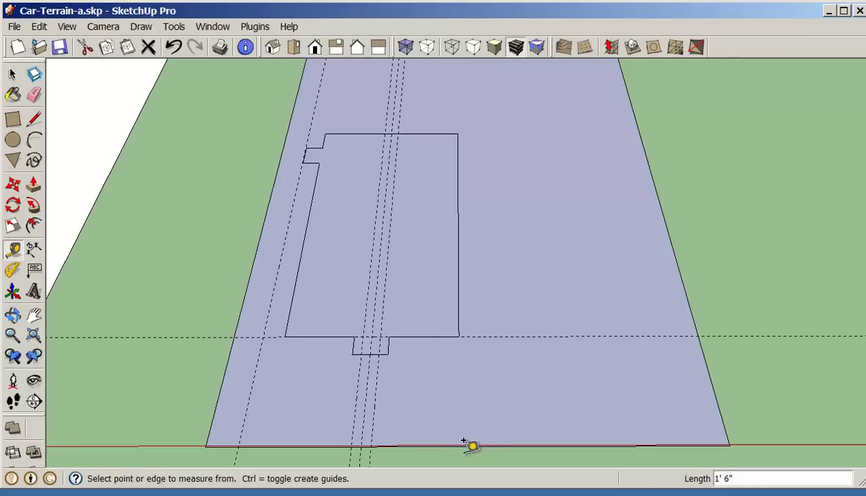
Add a guide 3' outside the house's long side opposite the side steps, and another 3' beyond it
click(458, 267)
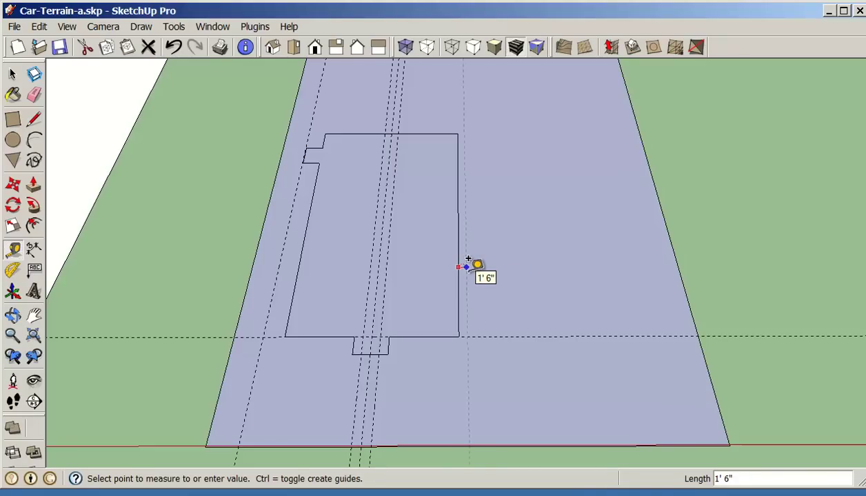
text(3')
key(Return)
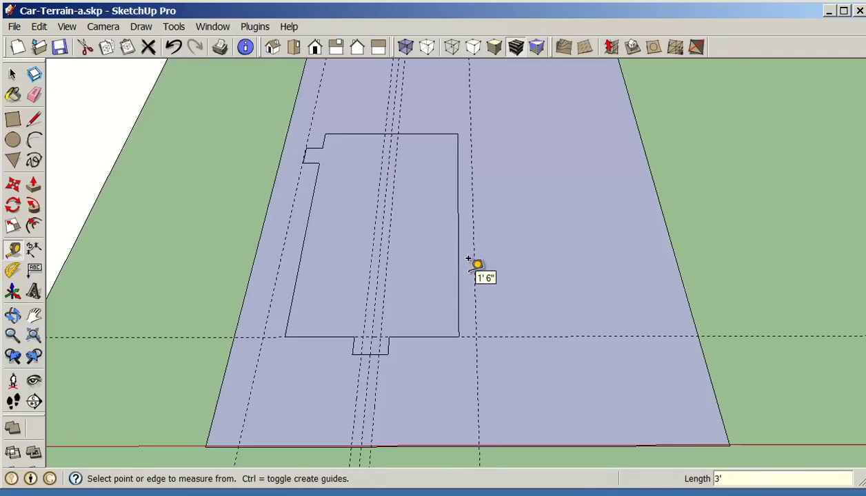
click(474, 258)
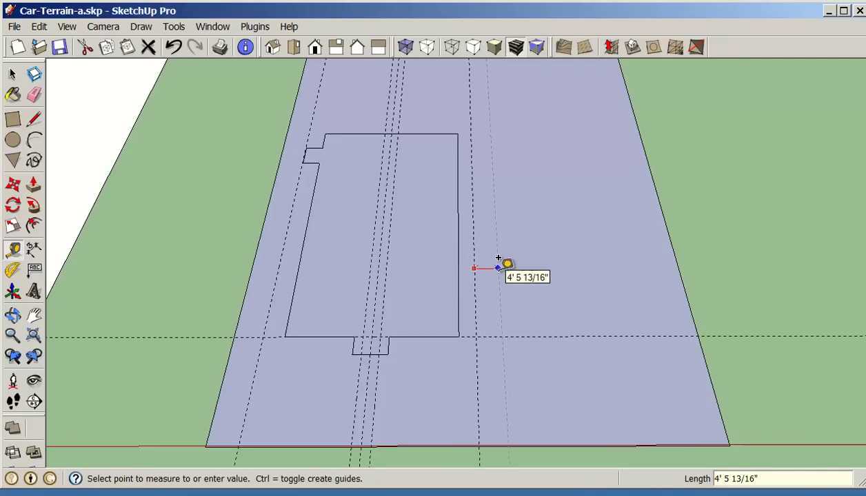
click(500, 262)
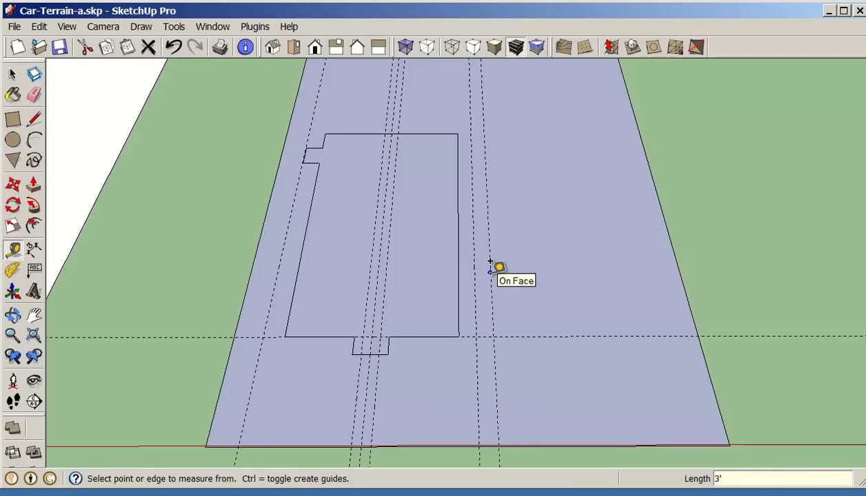
Draw guides from the front steps' outer corners to the outer walkway guides, and a cross guide linking the two walkway points
middle_drag(541, 373, 564, 429)
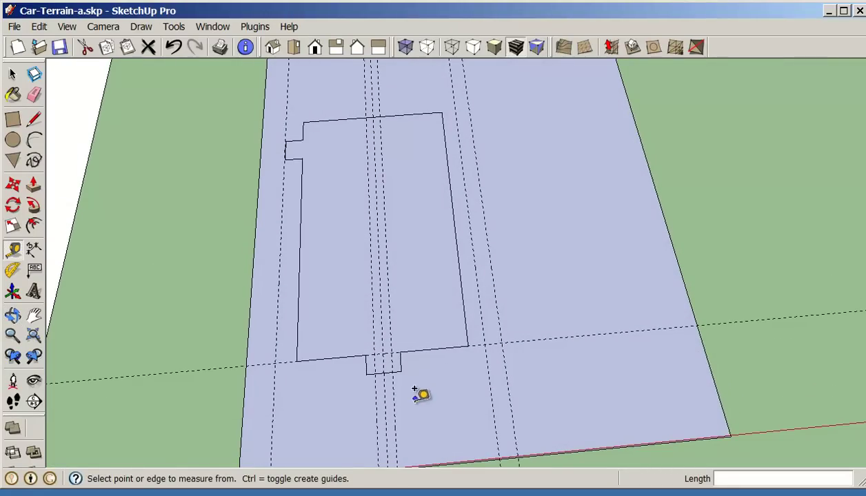
scroll(409, 376, up, 2)
click(394, 364)
scroll(389, 390, up, 1)
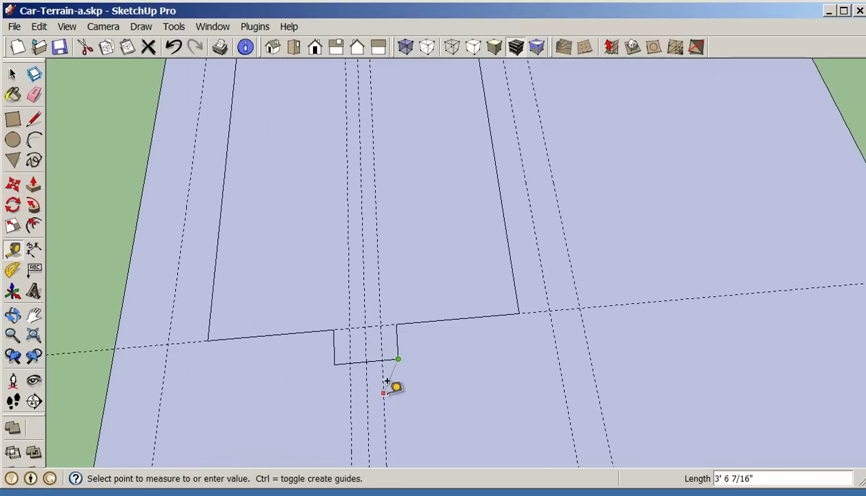
click(386, 386)
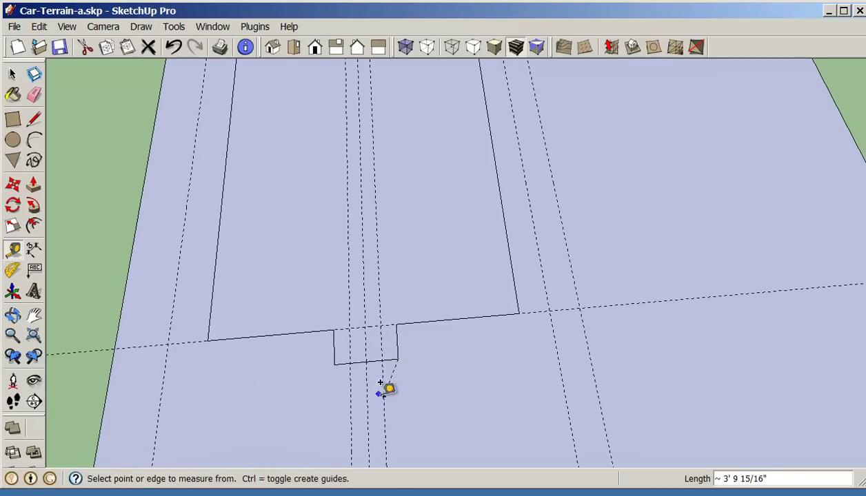
click(383, 395)
click(350, 398)
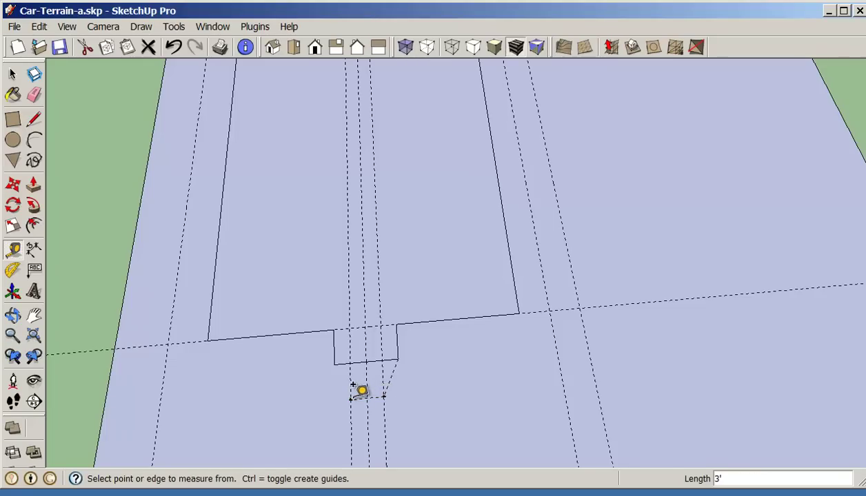
click(350, 399)
click(336, 364)
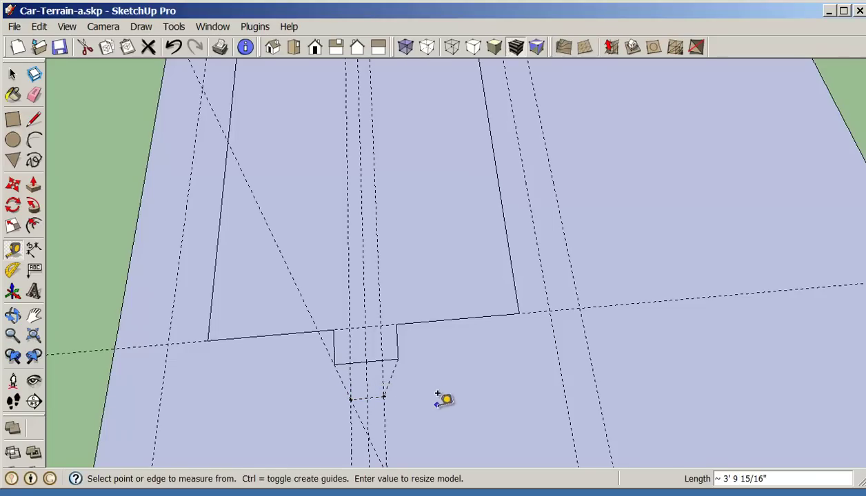
Erase the long diagonal guide running through the front steps' corner on the side-steps side
scroll(439, 388, down, 1)
click(34, 94)
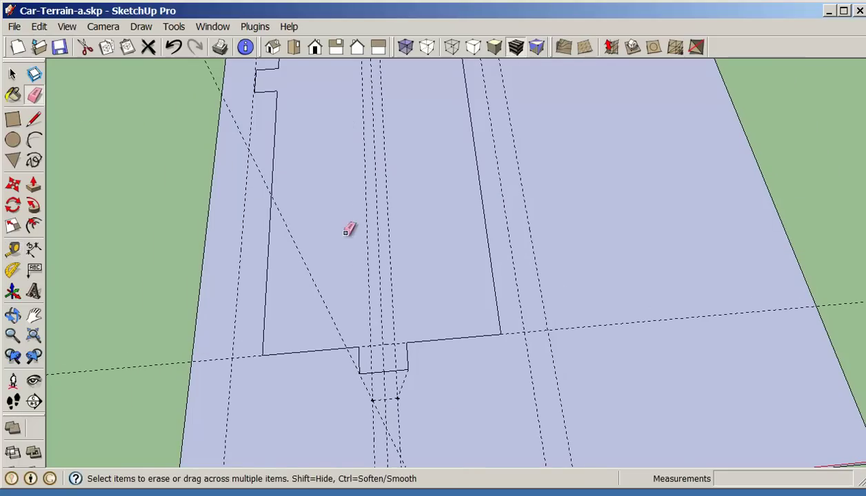
click(265, 170)
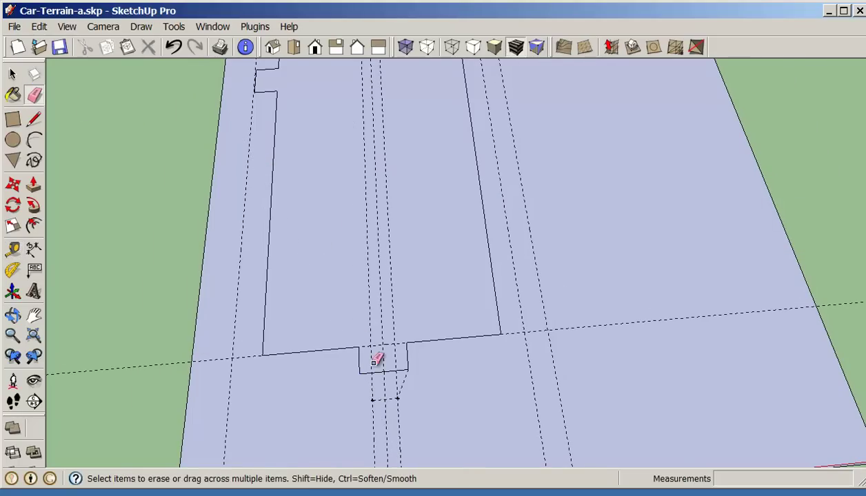
Erase the outer walkway guide on the side away from the side steps, and undo that erasure
middle_drag(355, 368, 245, 304)
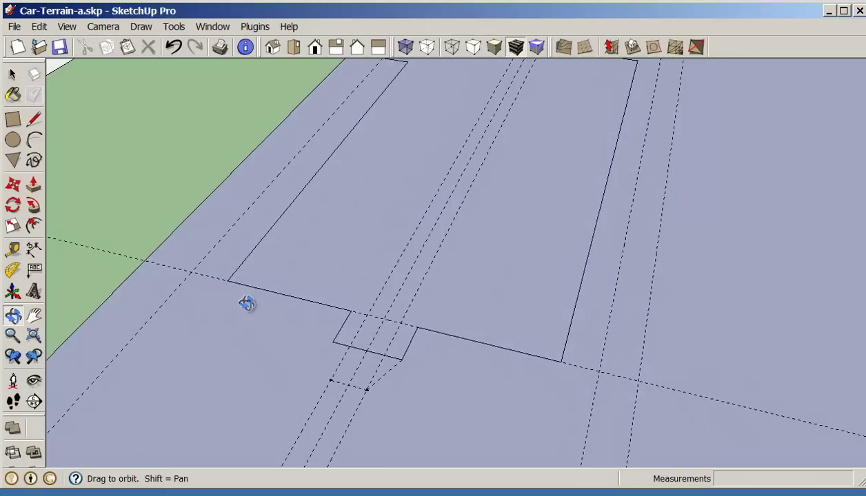
scroll(386, 359, up, 1)
scroll(388, 357, down, 1)
click(383, 360)
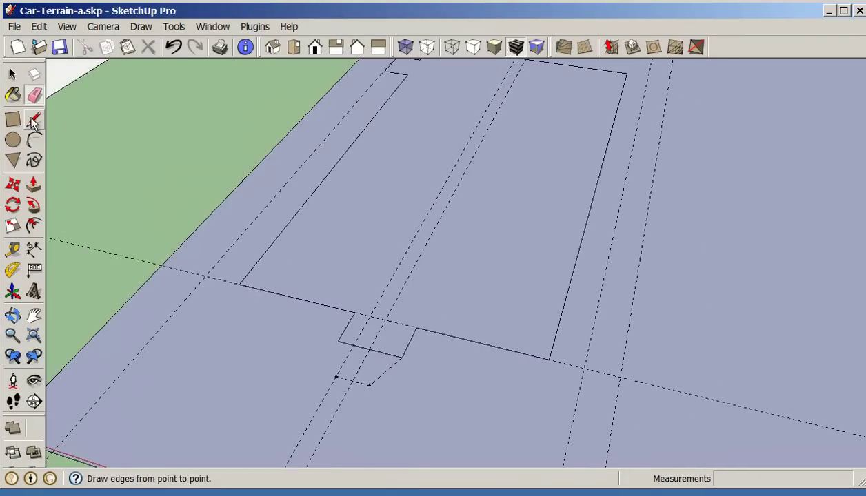
click(171, 51)
Draw a diagonal guide from the front steps' corner on the side-steps side to the near end of the cross guide
mouse_move(267, 173)
middle_down()
mouse_move(358, 261)
mouse_move(384, 308)
middle_up()
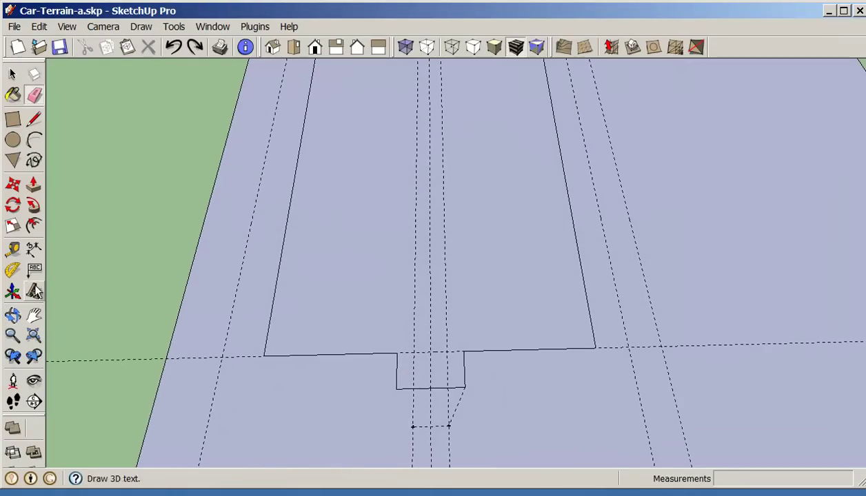
click(14, 251)
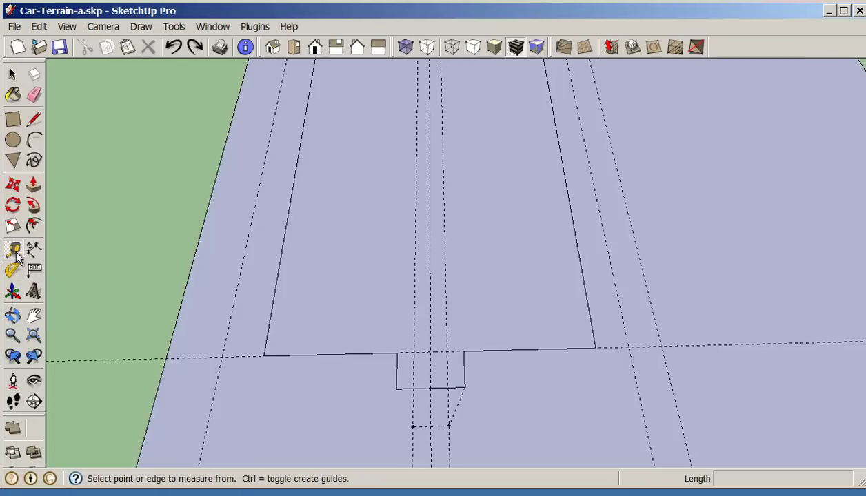
click(396, 389)
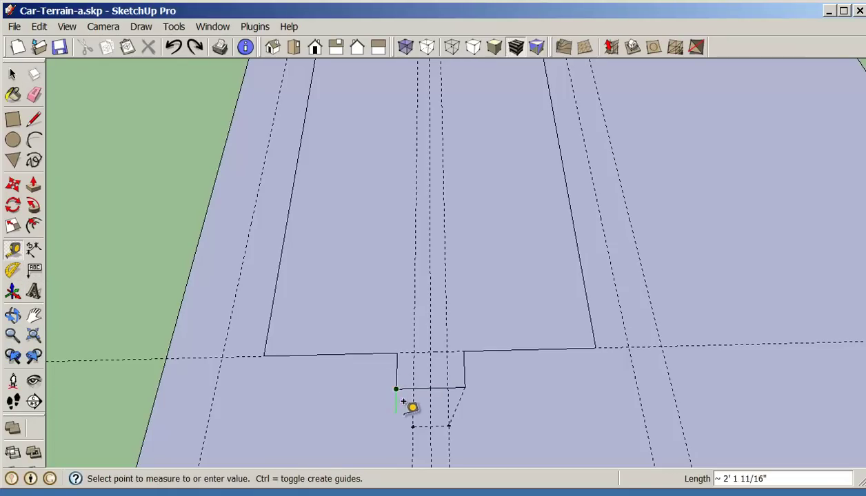
click(411, 415)
scroll(413, 410, down, 5)
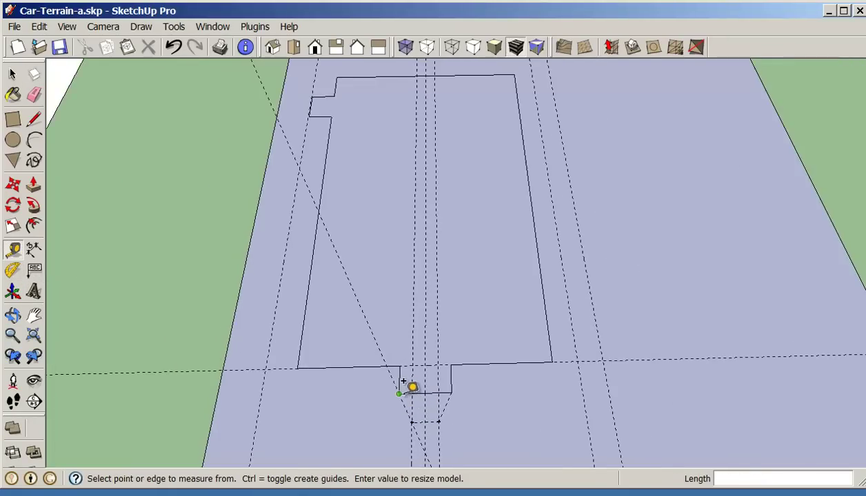
middle_drag(433, 413, 394, 310)
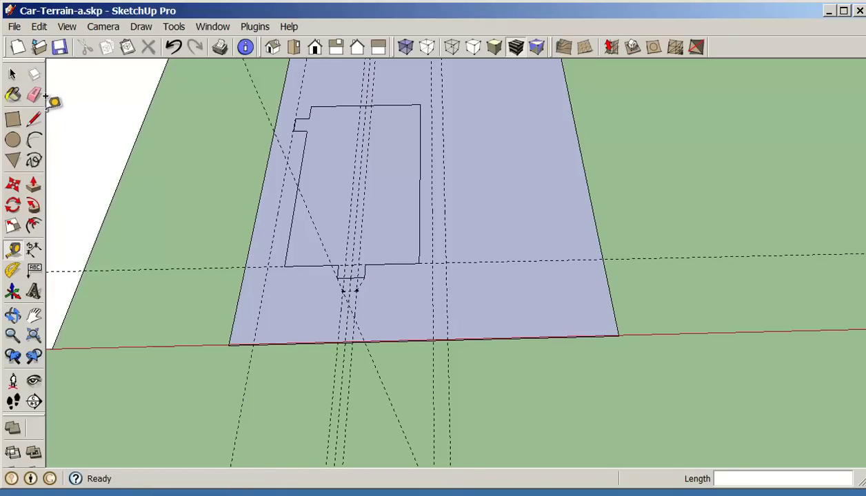
click(12, 76)
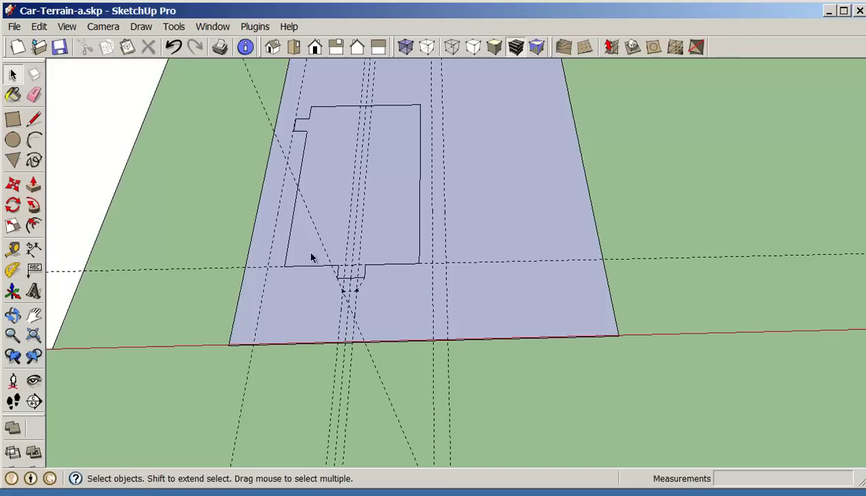
click(434, 315)
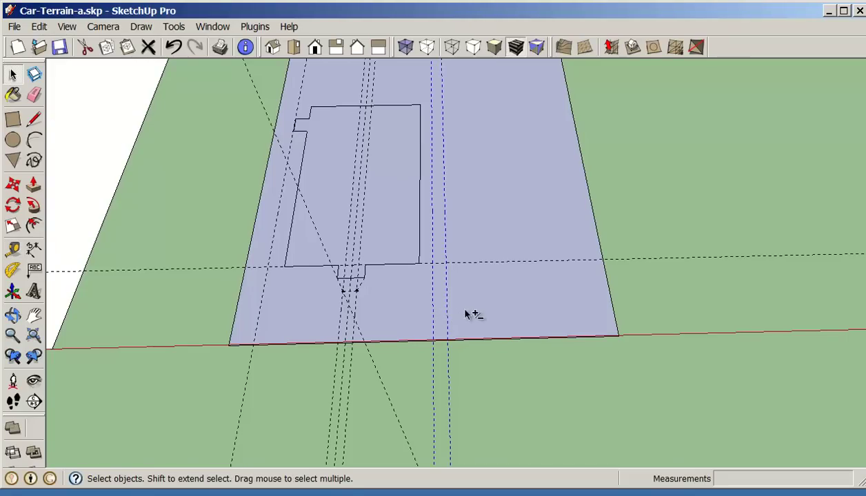
click(467, 309)
key(m)
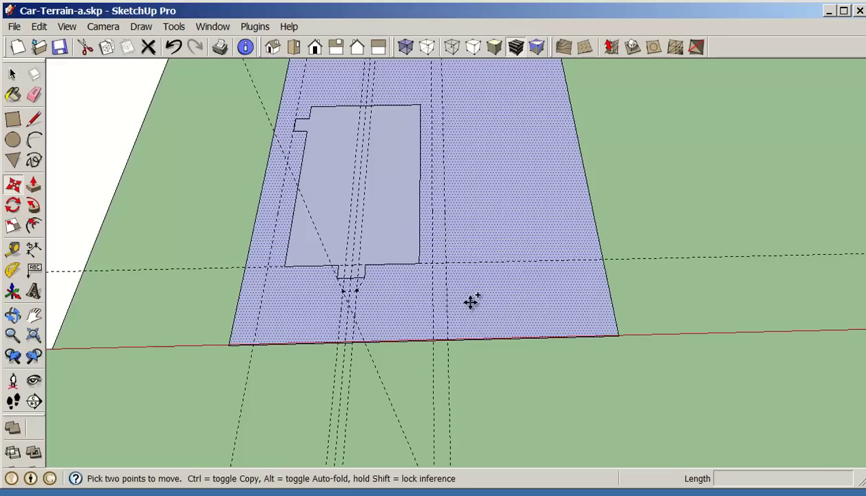
click(470, 302)
key(Escape)
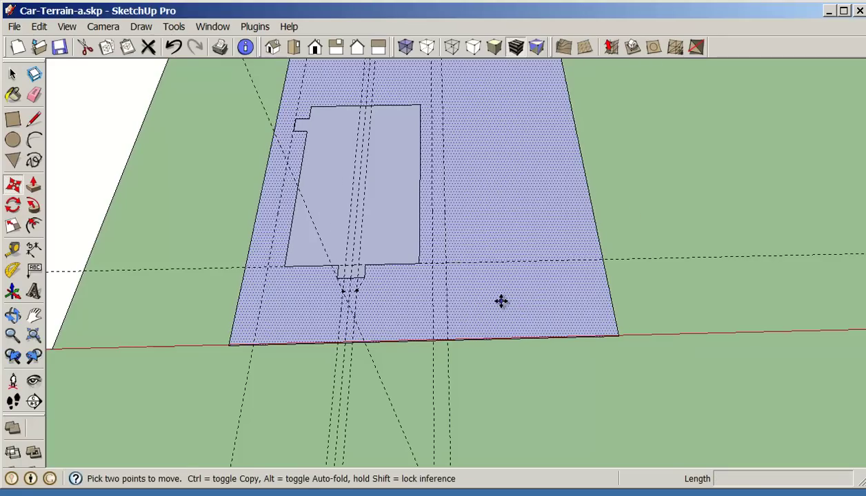
key(ctrl+t)
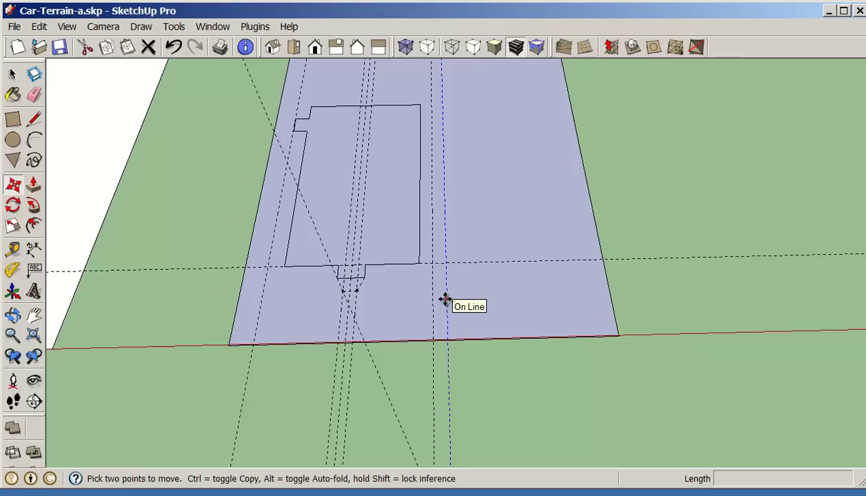
Copy the two guides beside the house's long side 8' 4" along the red axis, away from the house
key(space)
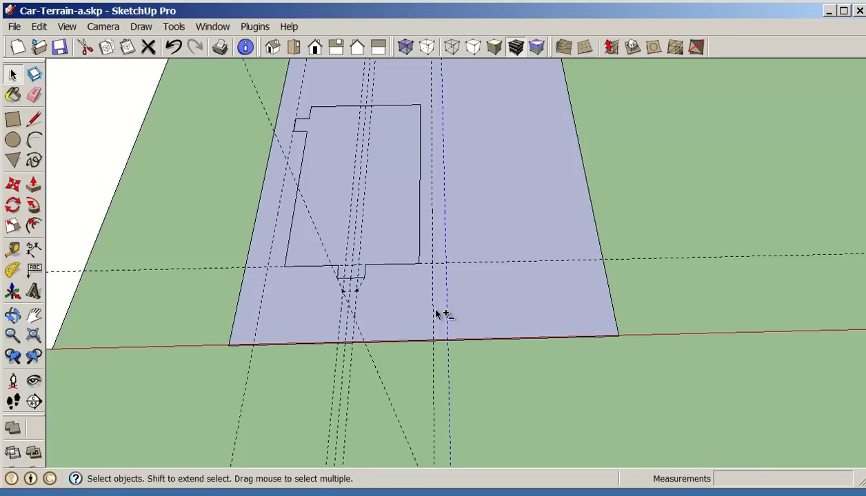
key(m)
key(ctrl)
click(480, 301)
text(8'4)
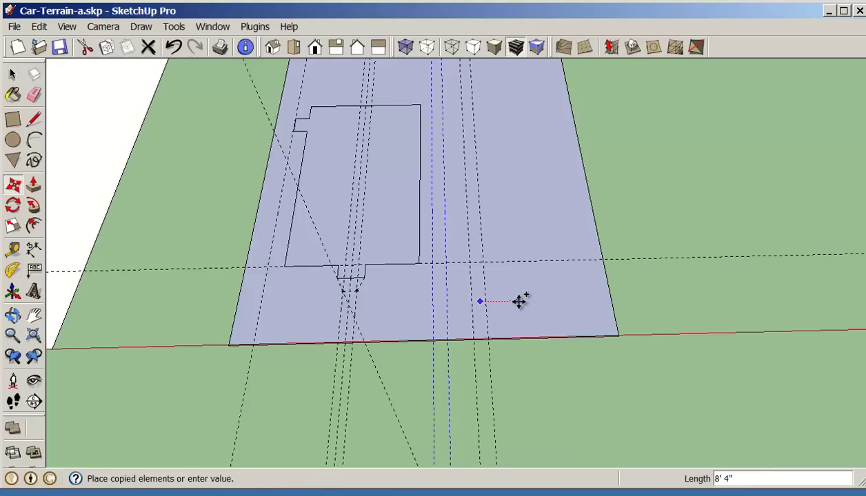
key(Return)
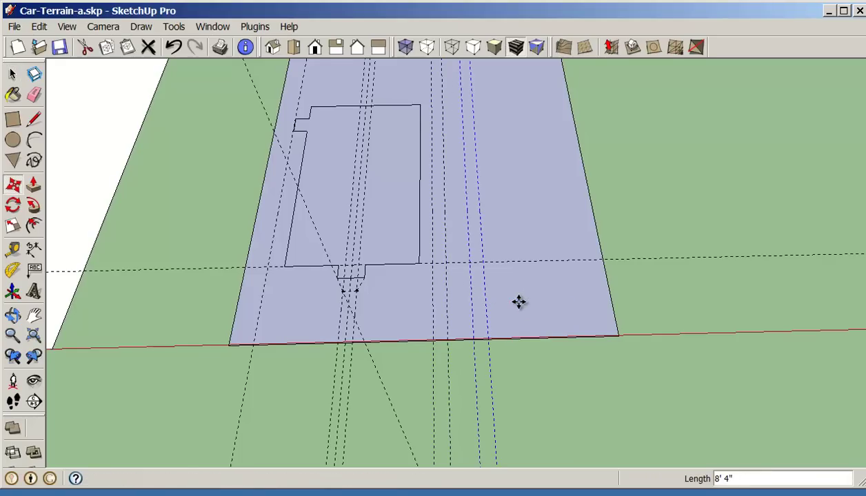
Rotate the two copied guides 60 degrees so they run diagonally across the site in front of the house
click(13, 205)
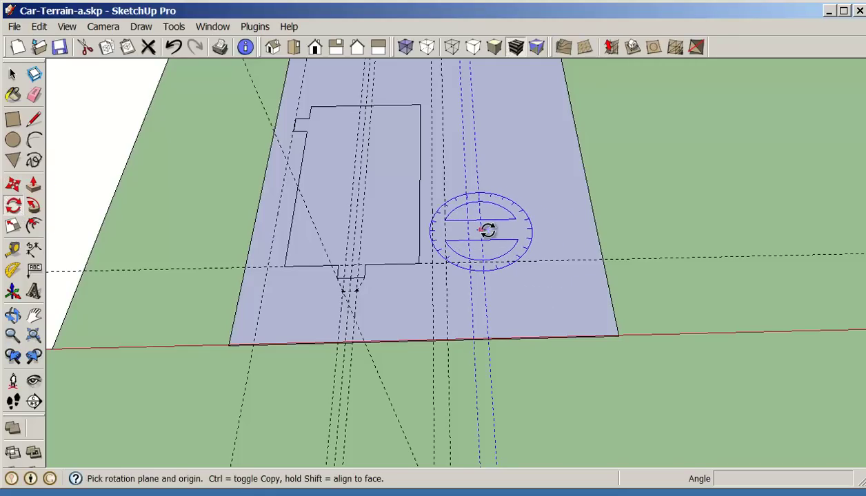
click(481, 229)
click(534, 228)
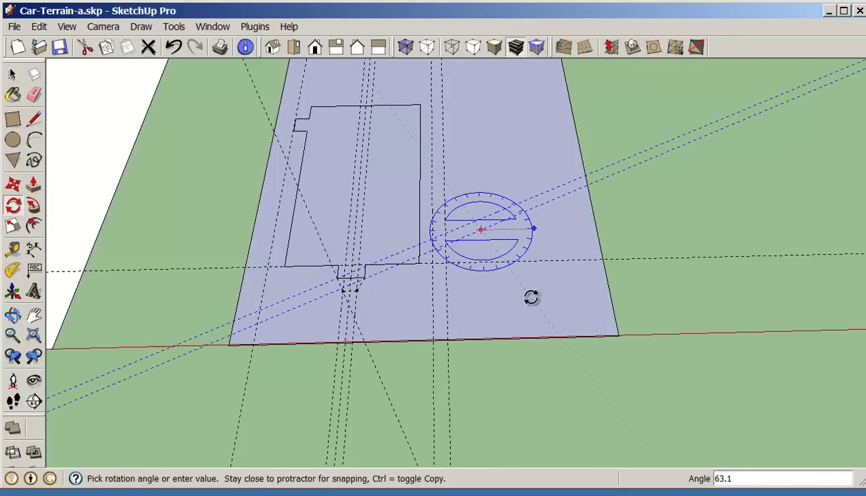
click(536, 295)
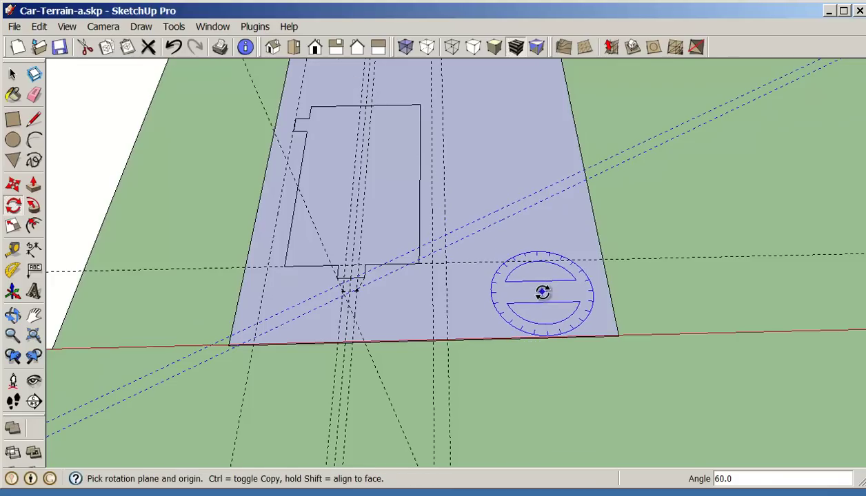
Move the two diagonal guides about 7' along the green axis toward the site's front edge
key(m)
click(527, 282)
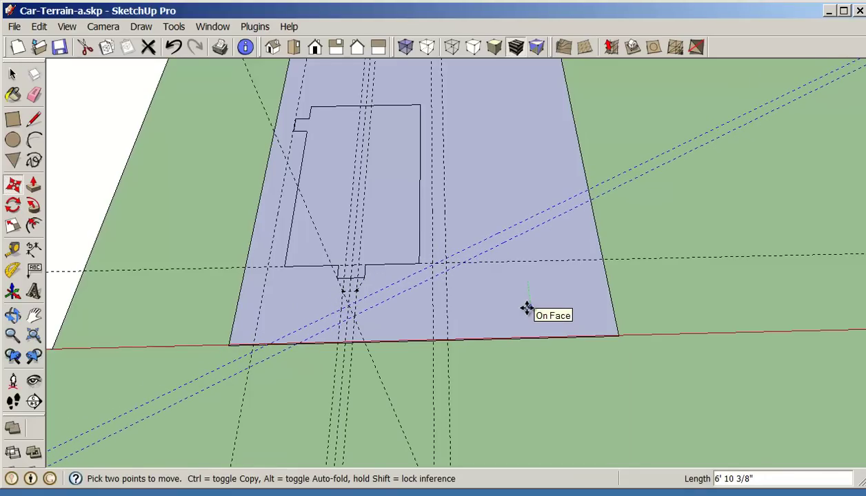
click(528, 309)
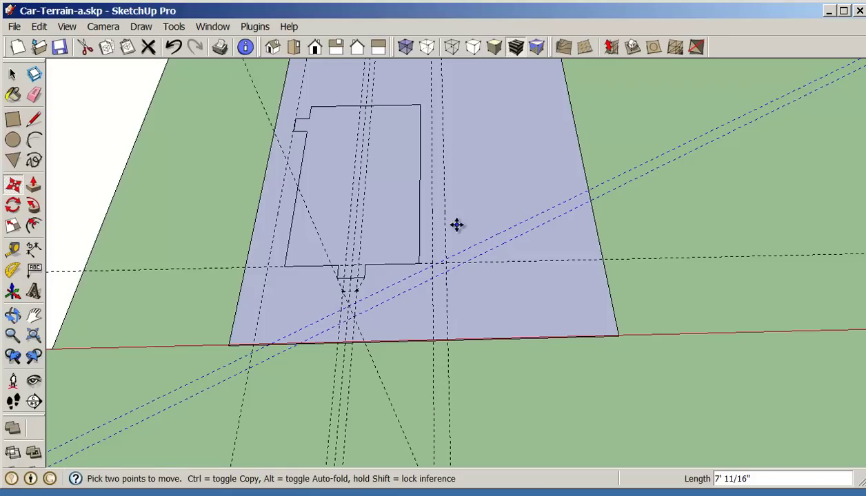
Add two guides parallel to the house's back wall, the first 3' behind it and the second 3' farther out
middle_drag(475, 216, 477, 382)
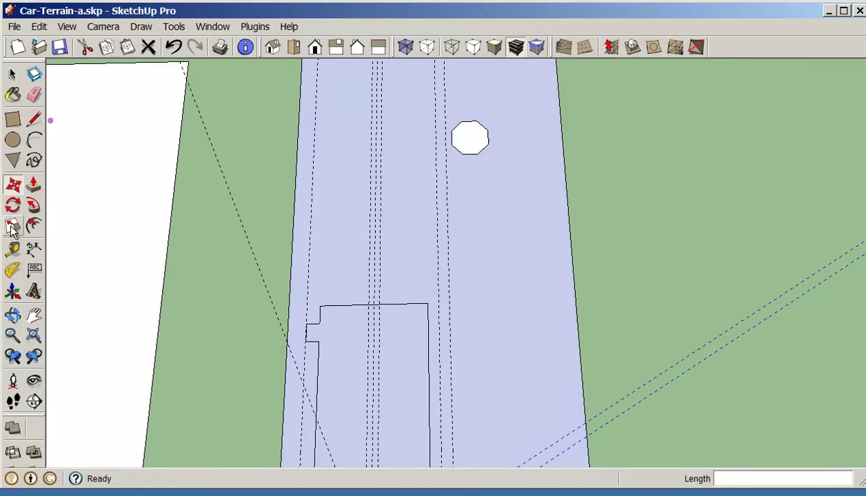
click(13, 249)
click(395, 304)
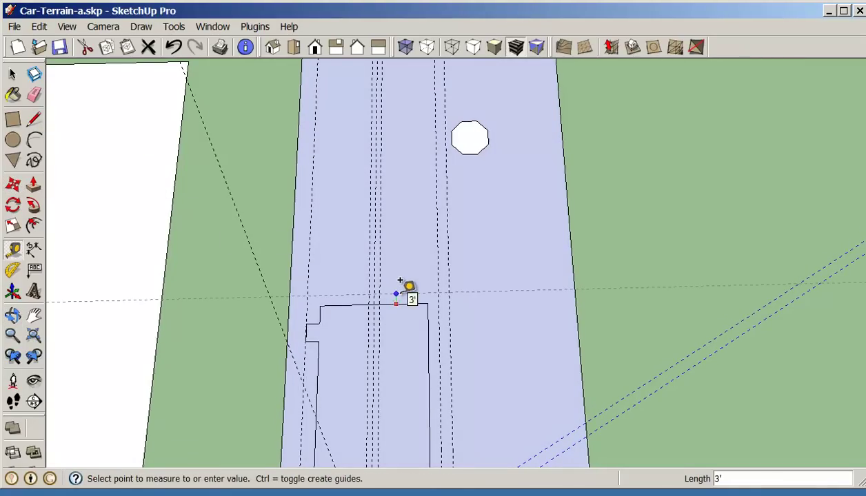
click(413, 290)
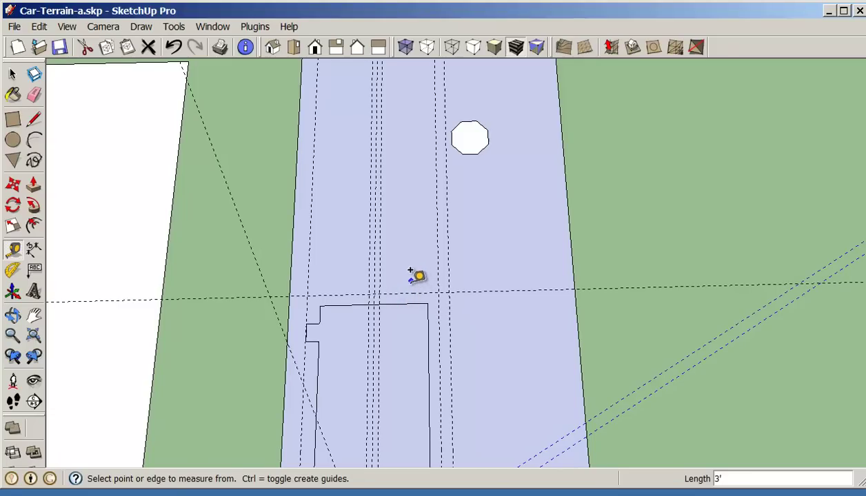
click(409, 292)
click(410, 282)
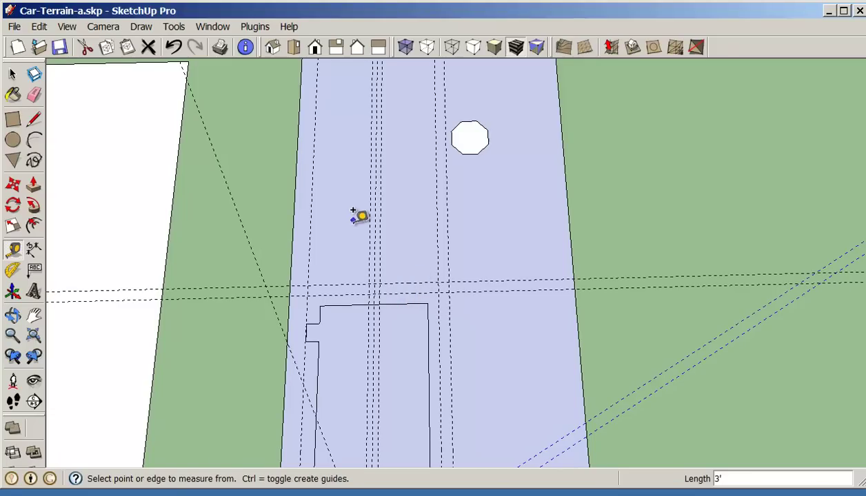
Add a guide 3' outside the one along the side steps, and a cross guide through the side steps' front corner
scroll(319, 318, up, 1)
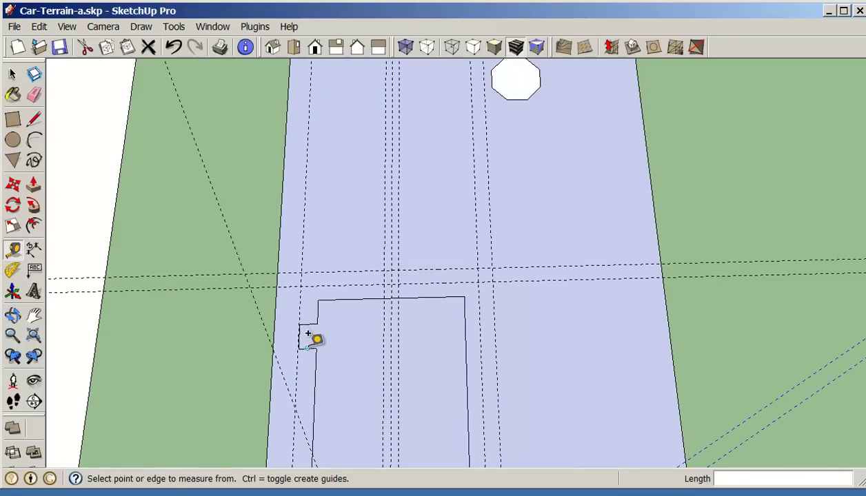
click(300, 297)
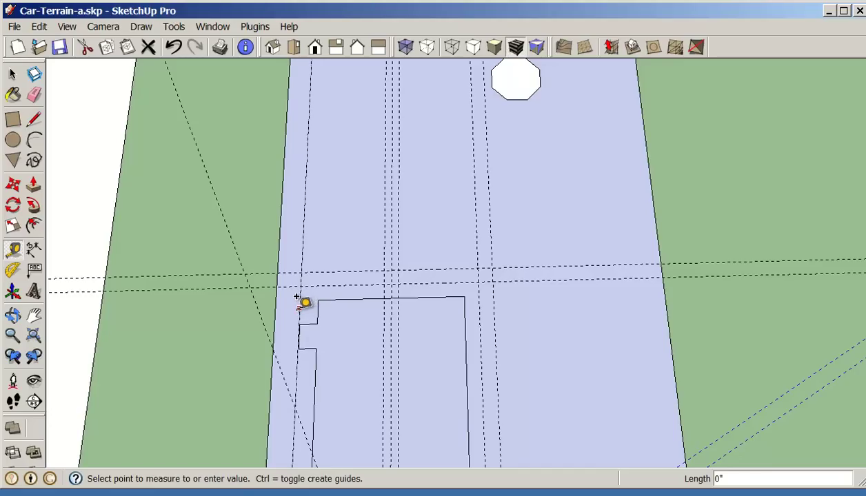
click(288, 296)
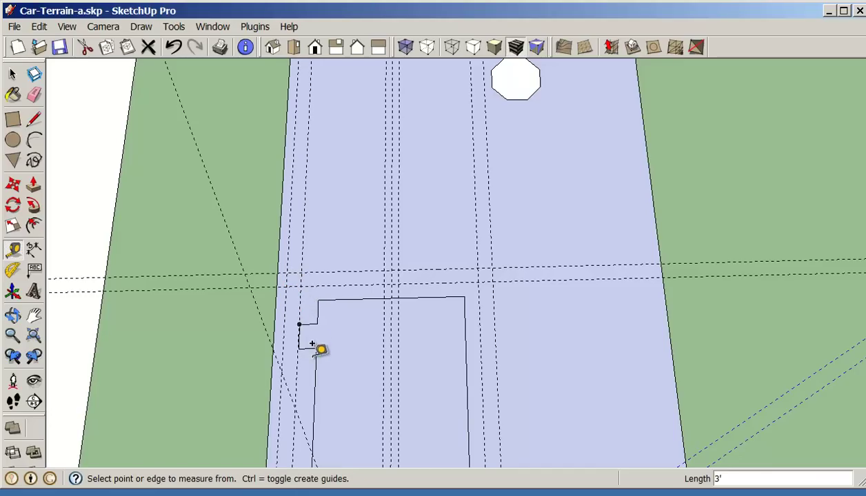
click(312, 273)
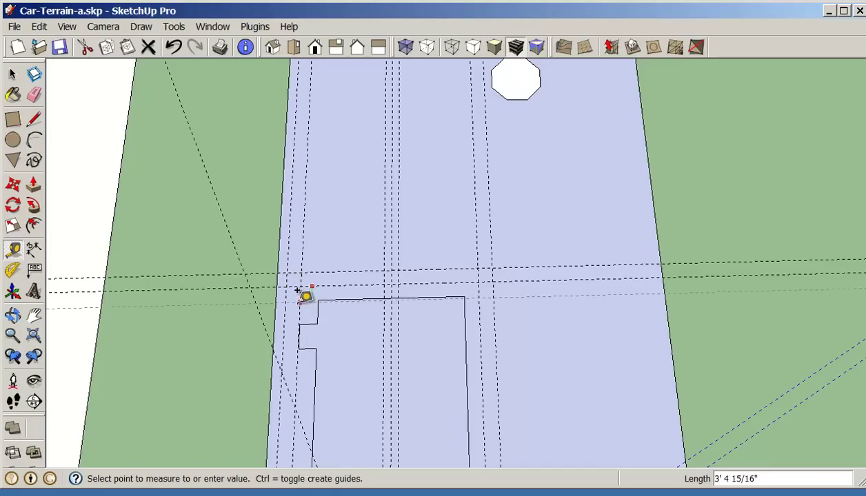
click(300, 348)
scroll(527, 291, down, 1)
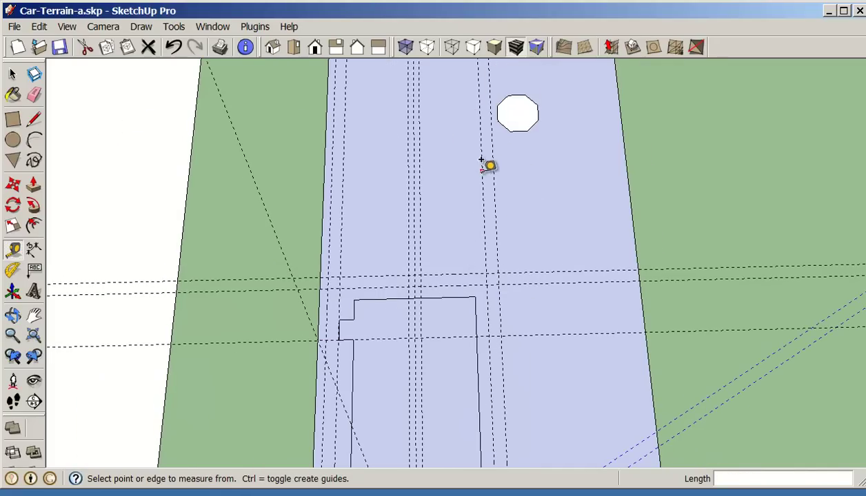
Add cross guides through the gazebo's front corner on the path side and through the midpoint of its side facing the path guides
scroll(476, 158, down, 1)
middle_drag(469, 155, 440, 265)
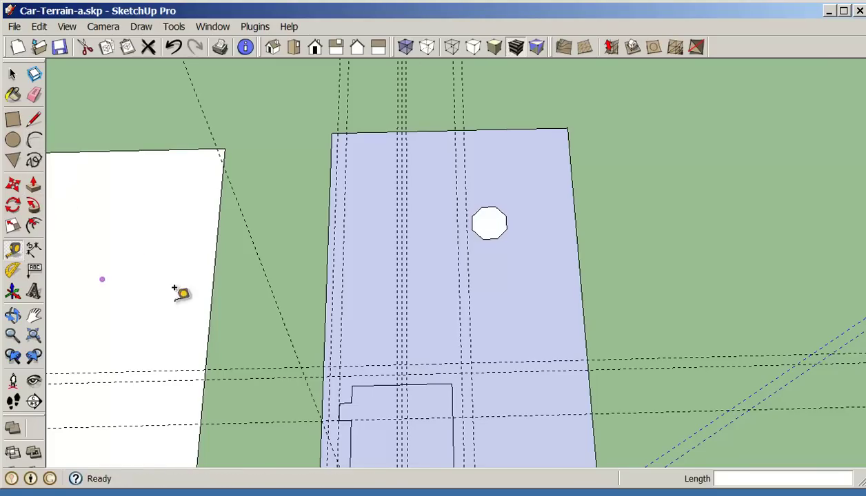
click(429, 363)
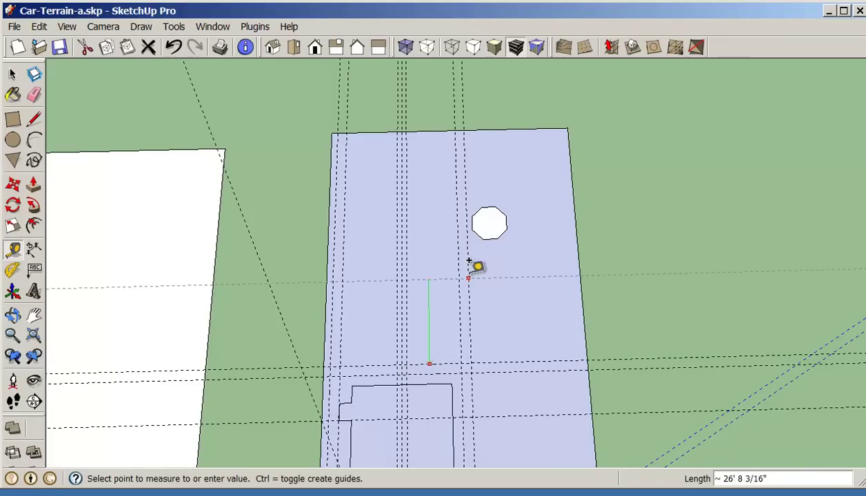
click(472, 211)
scroll(471, 209, up, 2)
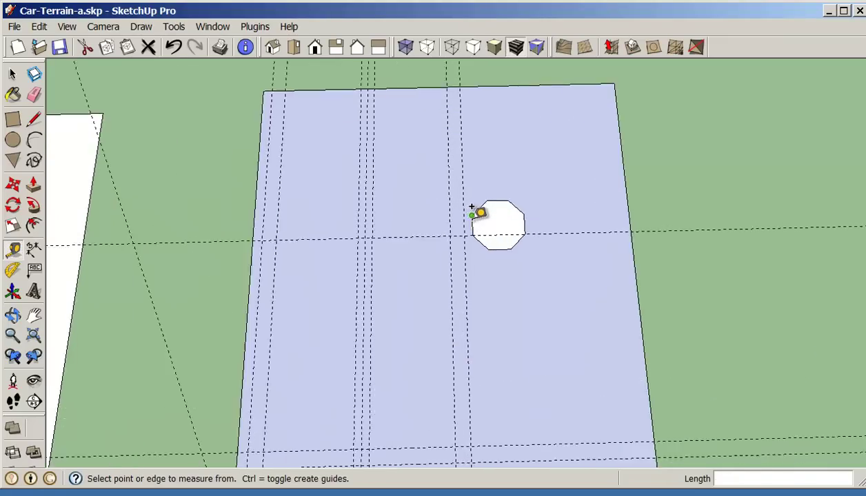
scroll(472, 211, up, 3)
click(436, 260)
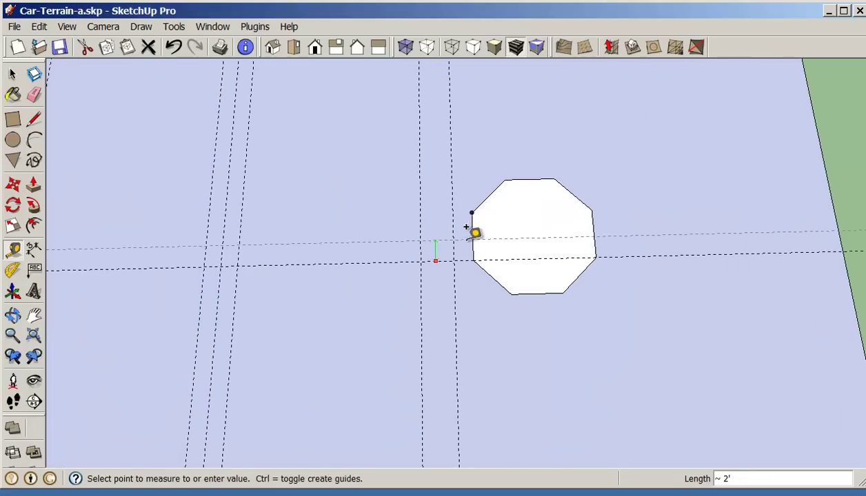
click(473, 236)
Add a parallel guide 18" on each side of the gazebo's midpoint guide
click(379, 238)
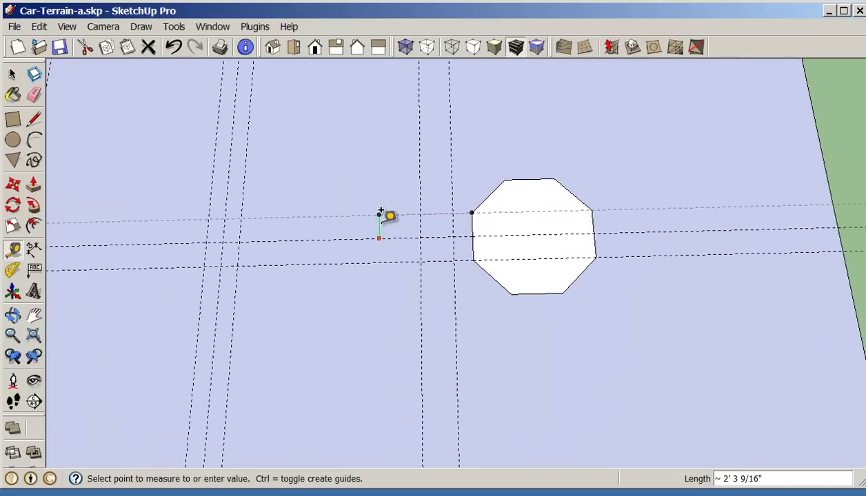
key(Return)
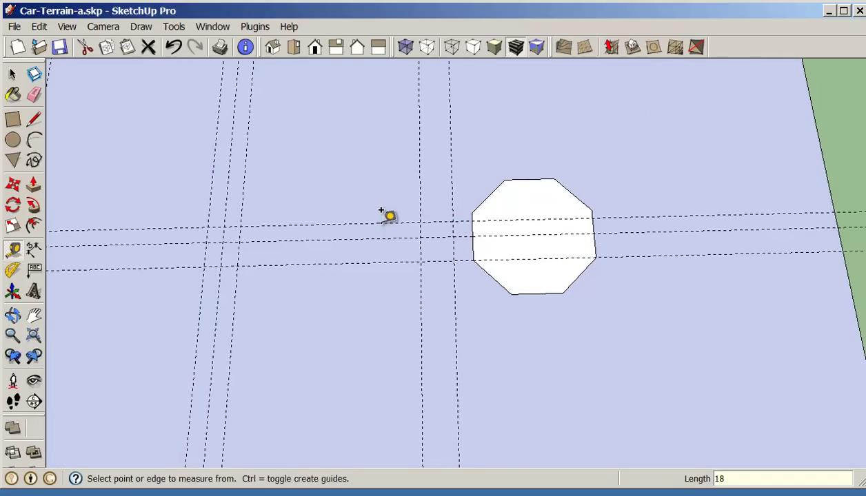
click(394, 239)
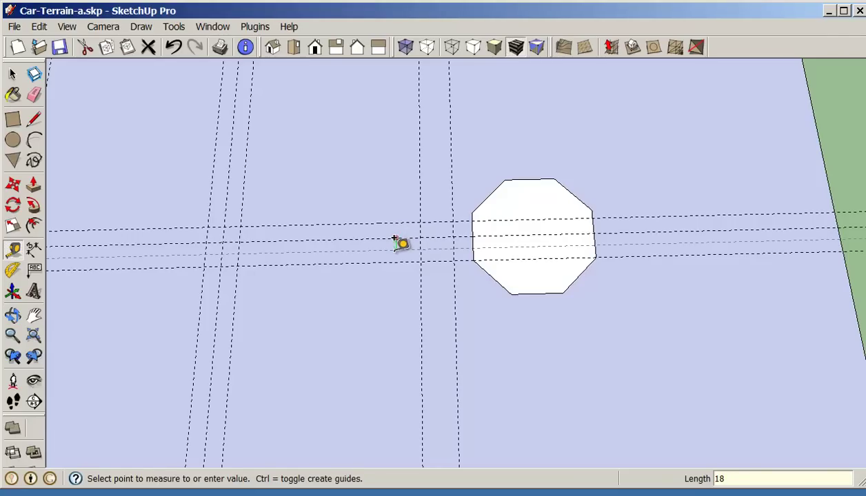
text(18)
key(Return)
Erase the cross guide running through the gazebo's front corner
click(34, 95)
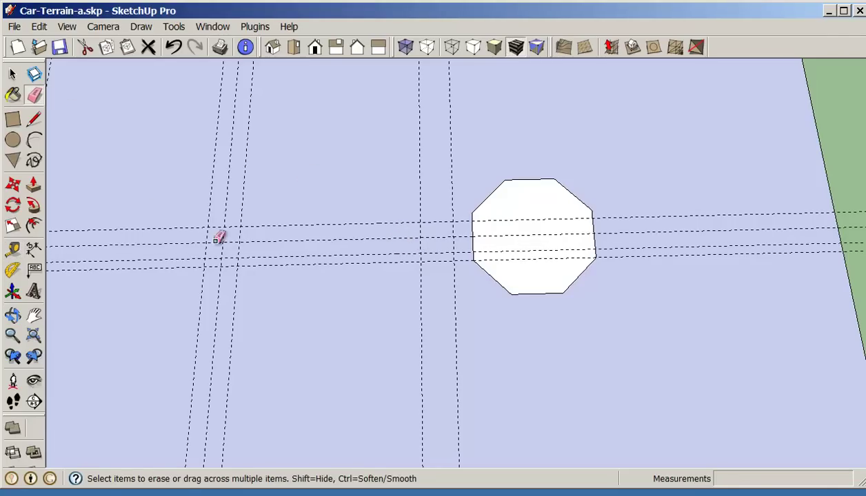
scroll(270, 265, down, 1)
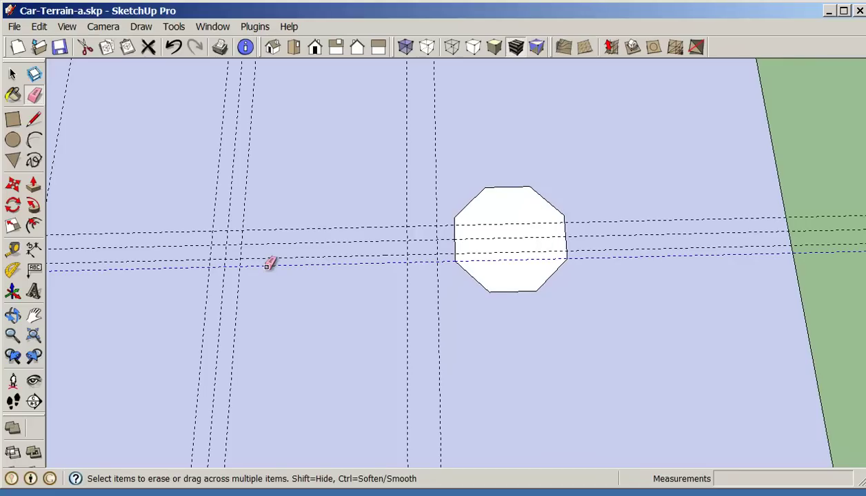
scroll(286, 268, down, 5)
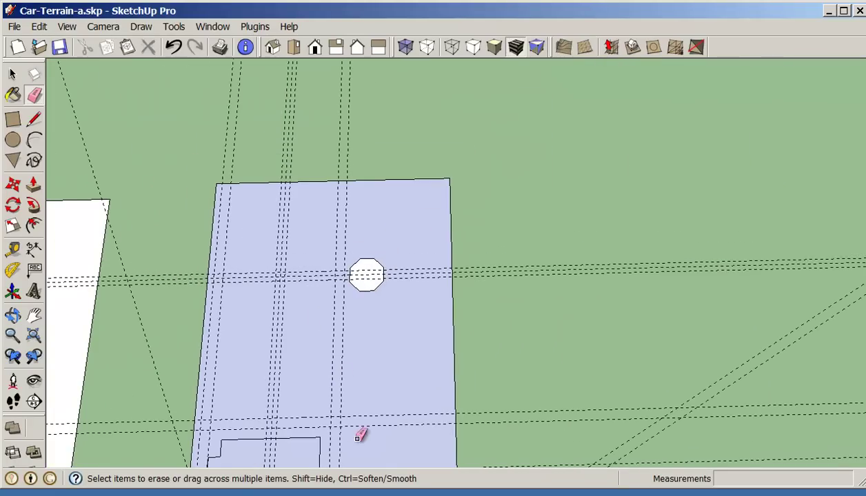
Draw the front walkway's edge on the side-steps side, from the front steps' corner via the cross guide's end to the site's front edge
mouse_move(373, 446)
middle_down()
mouse_move(367, 335)
mouse_move(385, 250)
mouse_move(350, 390)
mouse_move(425, 263)
mouse_move(455, 289)
mouse_move(444, 287)
middle_up()
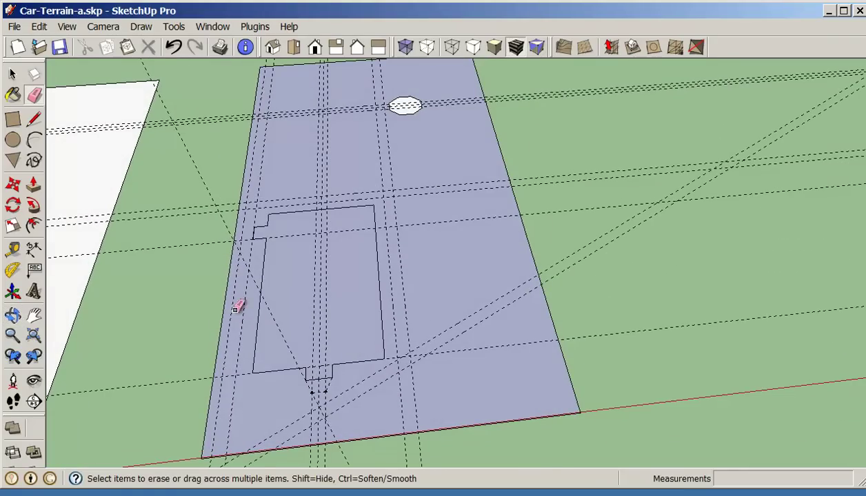
click(33, 120)
scroll(329, 400, up, 4)
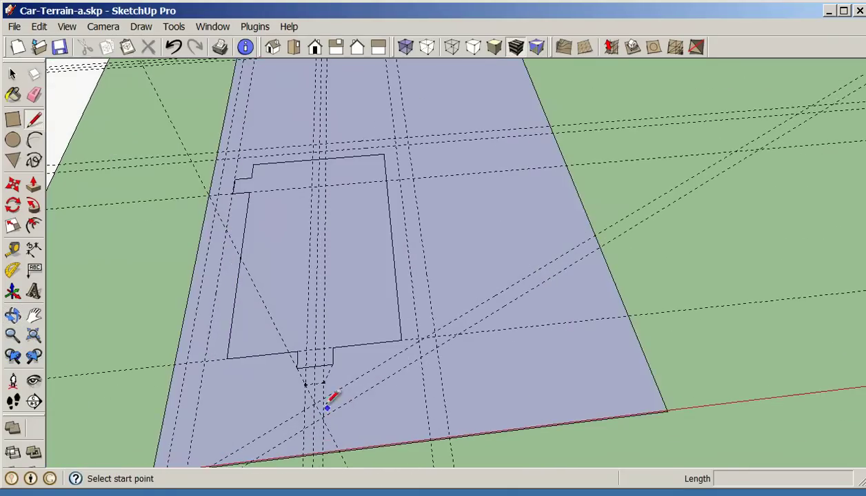
click(290, 362)
middle_drag(303, 381, 304, 417)
click(300, 456)
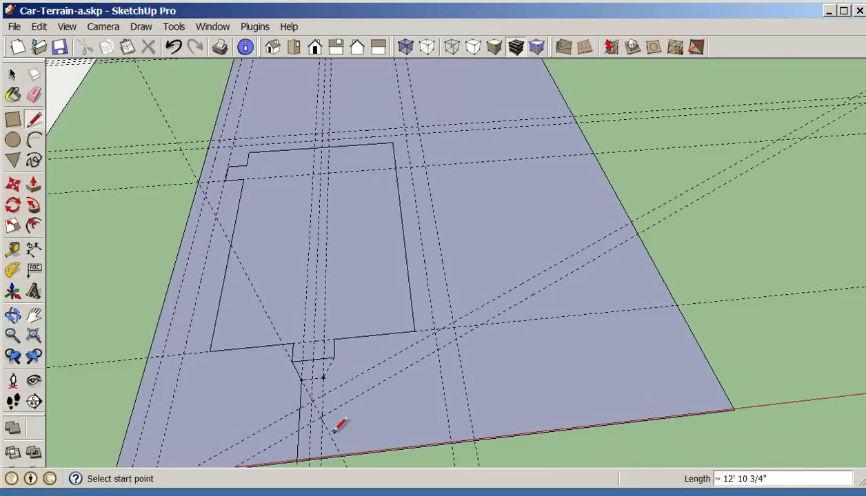
Trace the path's inner edge from the front steps' other corner along the diagonal, side and back guides to the side steps' back corner
click(334, 357)
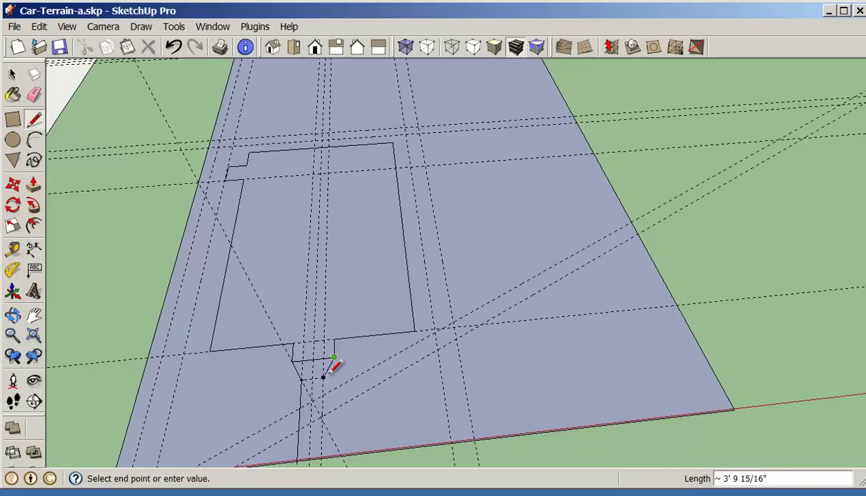
click(323, 378)
click(322, 394)
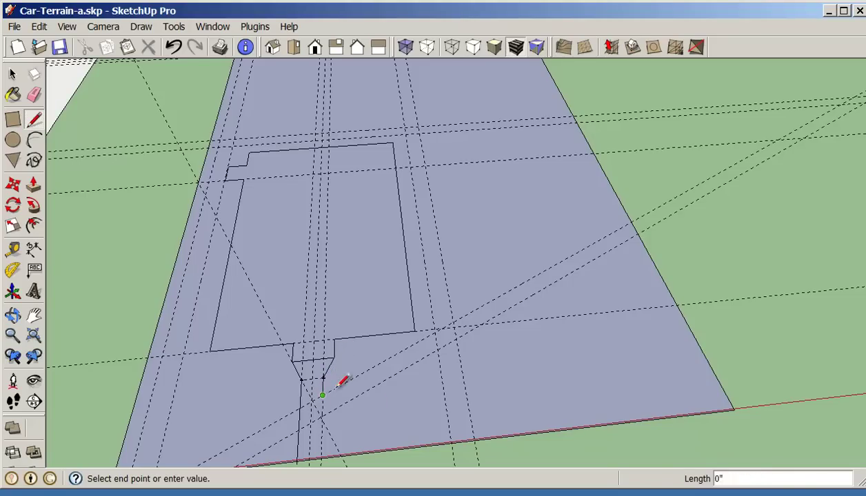
click(435, 331)
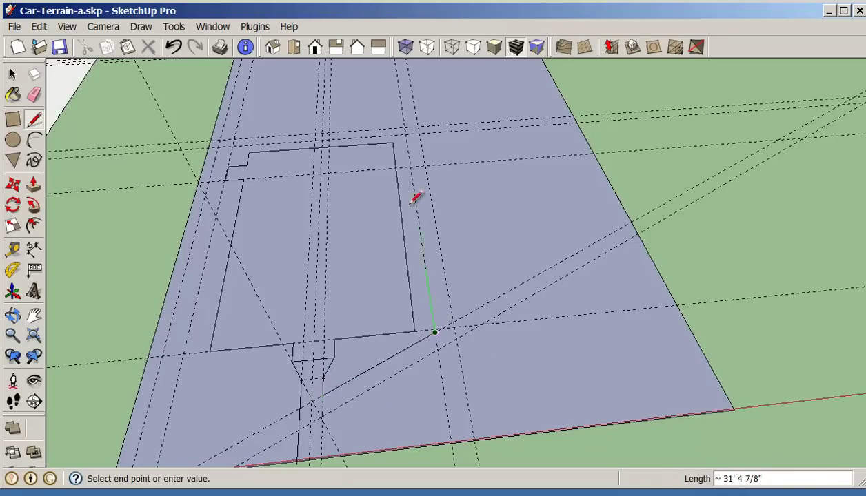
click(405, 134)
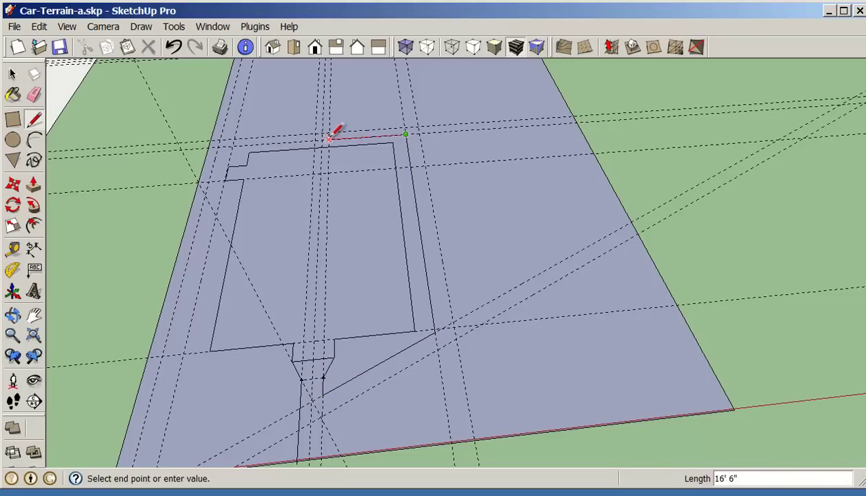
click(233, 145)
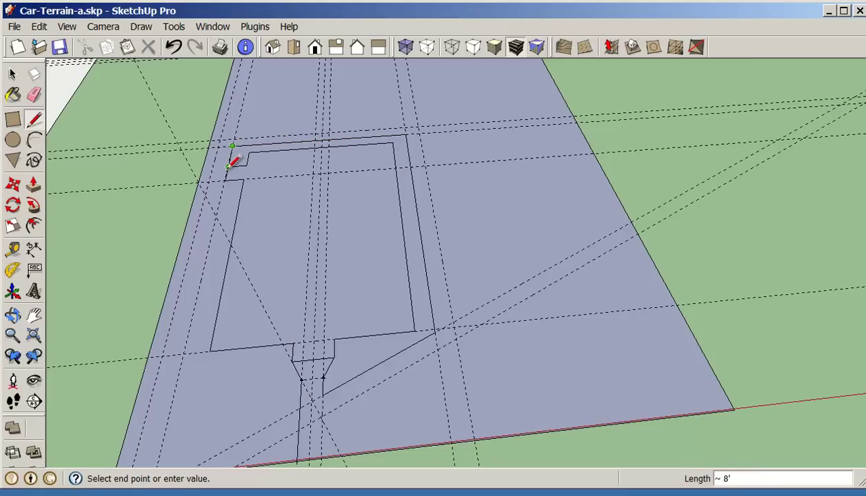
click(230, 166)
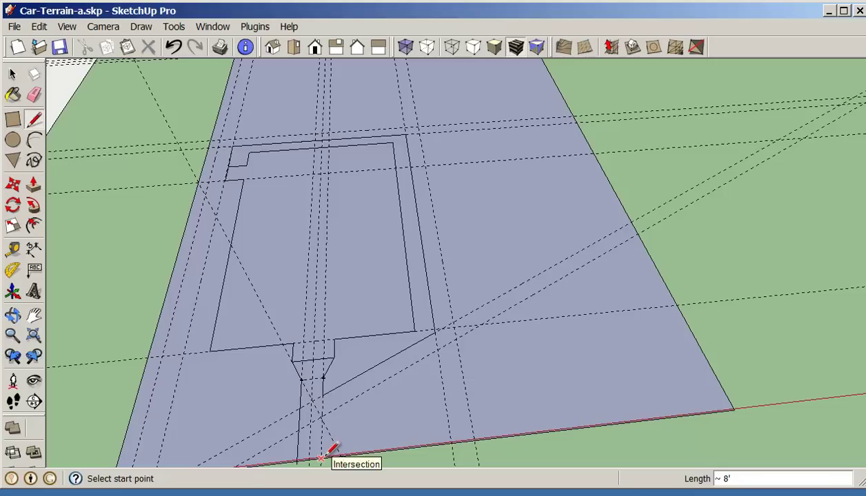
Trace the path's outer edge from the site's front edge up the walkway, then along the outer diagonal, side and back guides to the gazebo branch
click(321, 416)
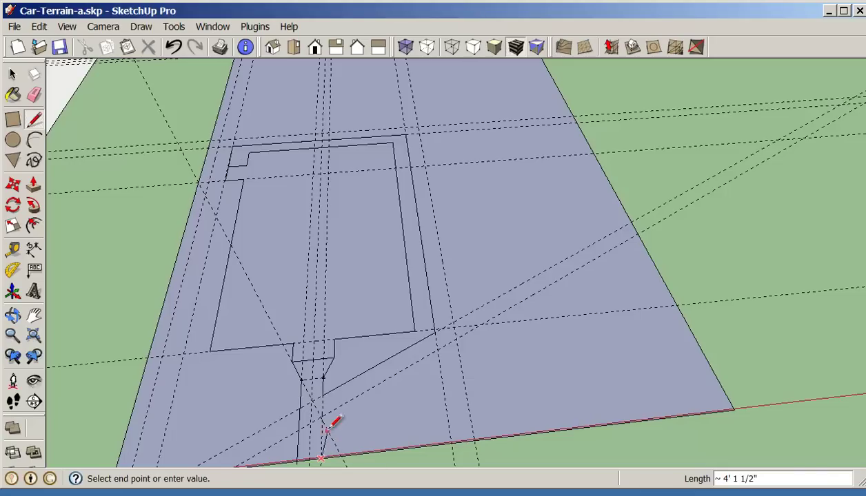
click(456, 338)
click(418, 127)
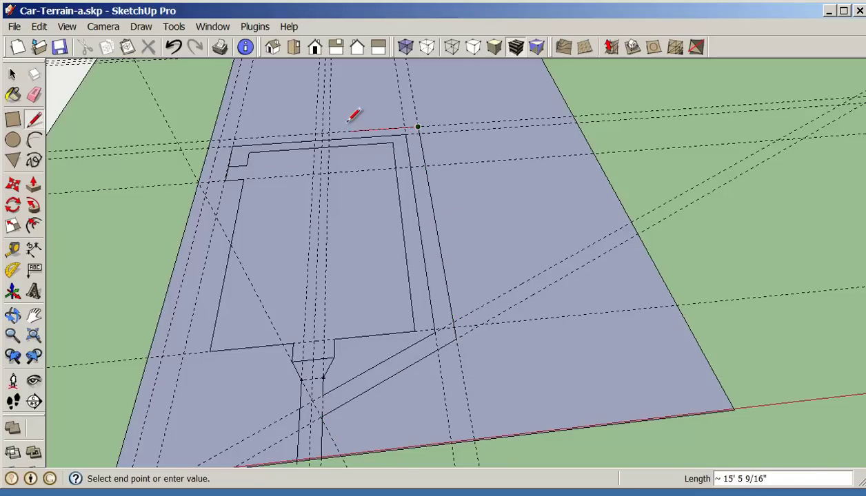
click(328, 132)
Draw the gazebo path's house-side edge from the back path up to the gazebo's nearest guide and across to the gazebo
mouse_move(328, 132)
middle_down()
mouse_move(320, 217)
mouse_move(328, 257)
middle_up()
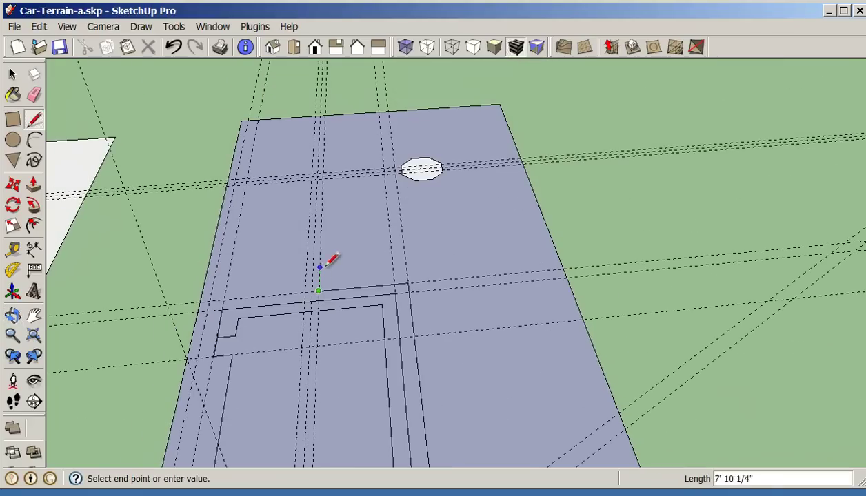
click(324, 178)
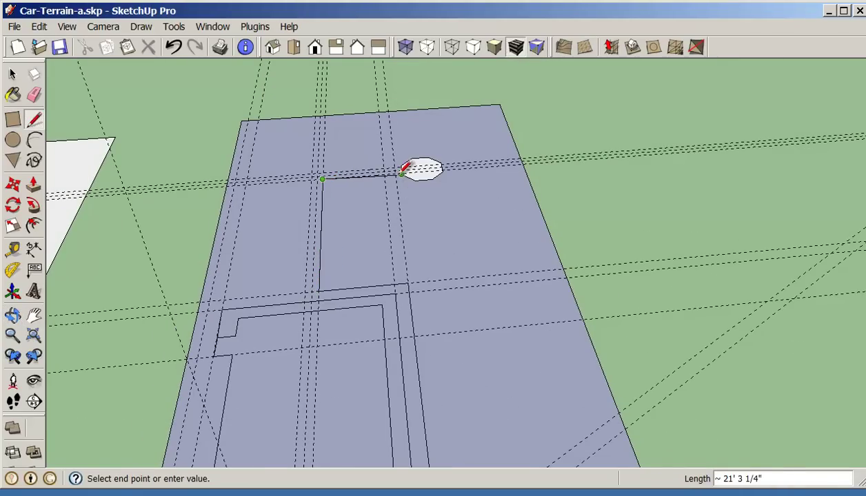
scroll(405, 168, up, 3)
scroll(407, 167, up, 5)
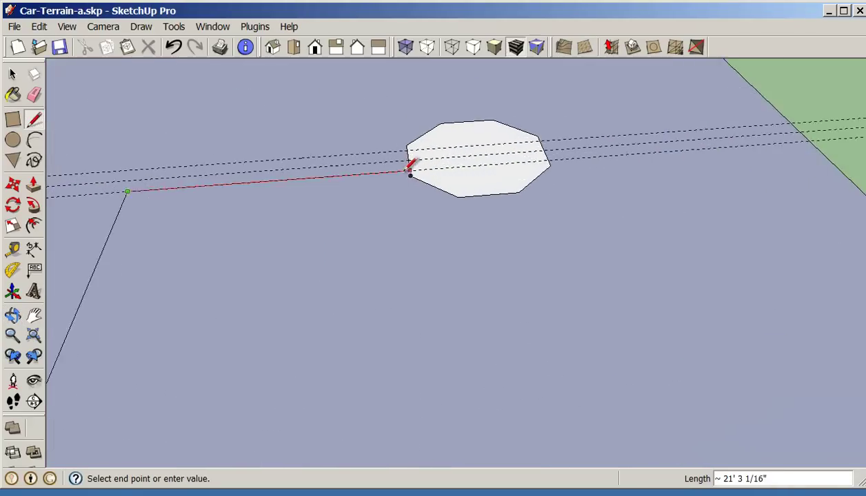
scroll(407, 170, up, 1)
click(410, 170)
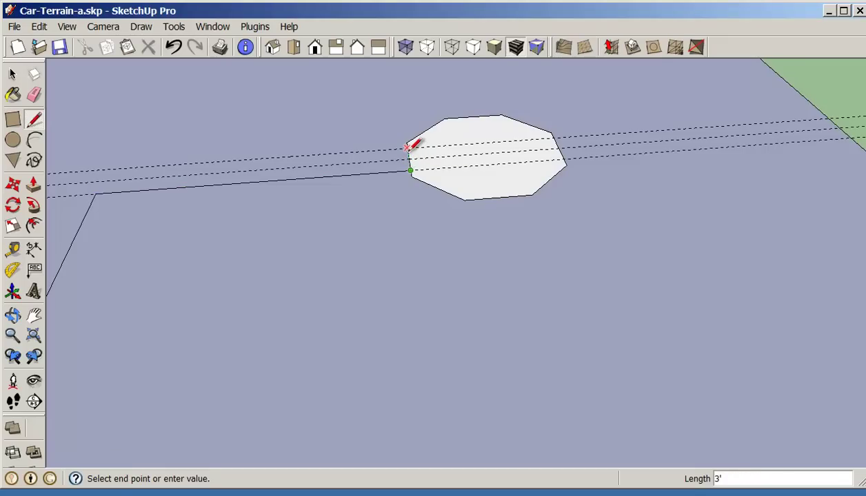
key(Escape)
scroll(193, 148, down, 2)
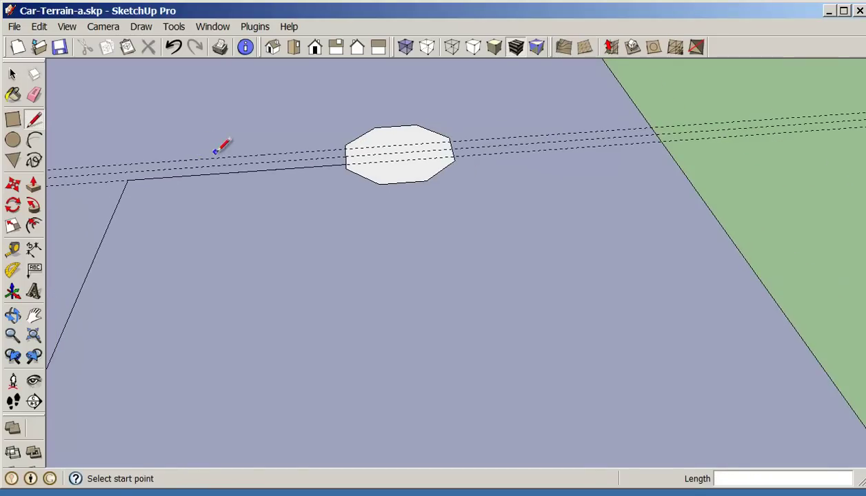
scroll(181, 159, down, 2)
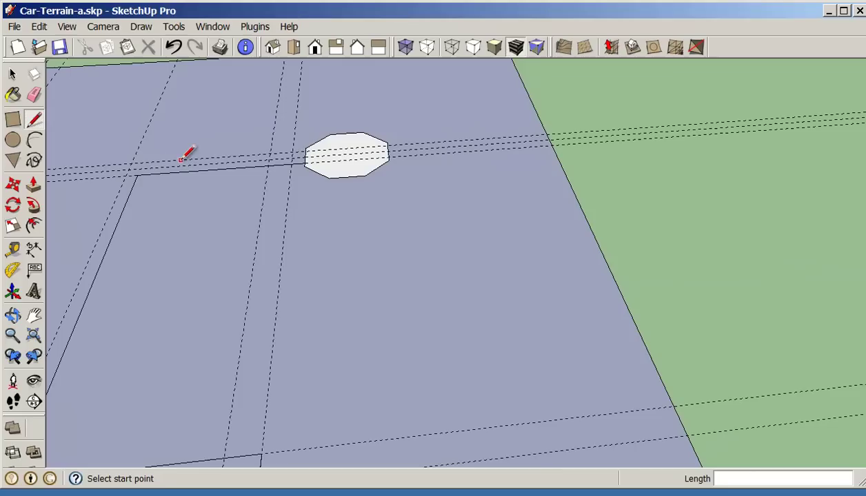
click(306, 151)
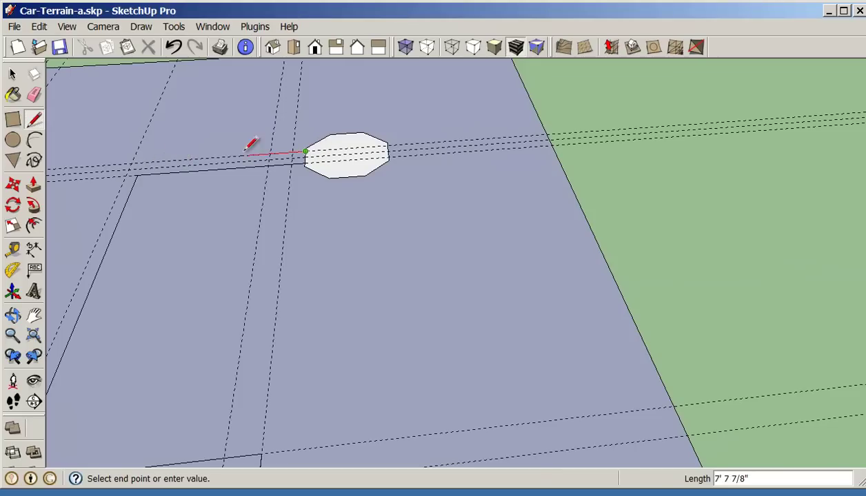
click(131, 164)
scroll(133, 161, down, 2)
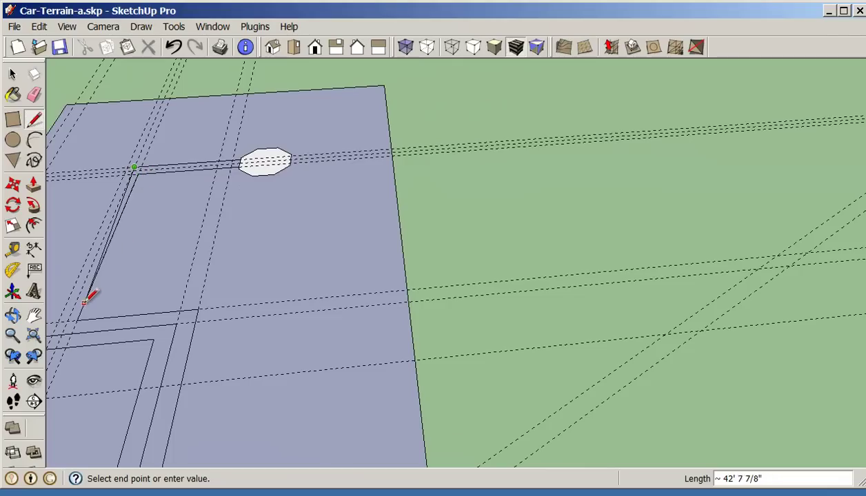
mouse_move(84, 302)
middle_down()
mouse_move(192, 301)
mouse_move(284, 285)
middle_up()
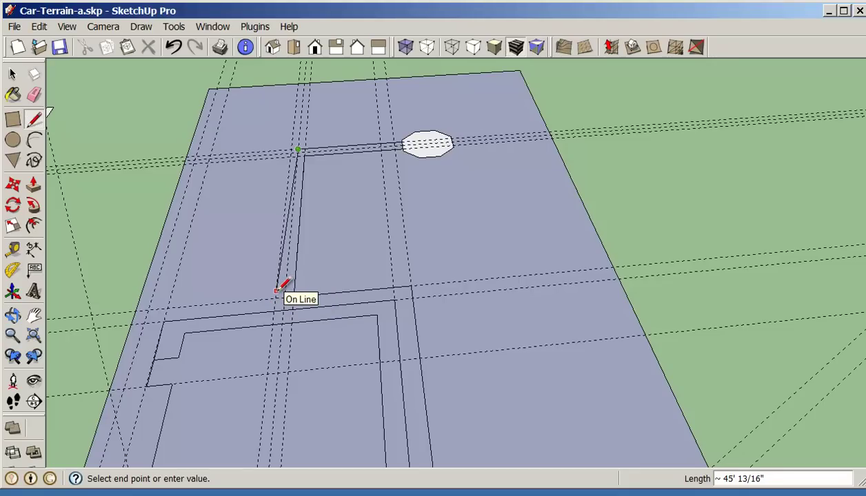
click(174, 47)
Draw the gazebo path's other edge from the gazebo along the far guide to the corner and down to the outer back guide
scroll(419, 138, up, 3)
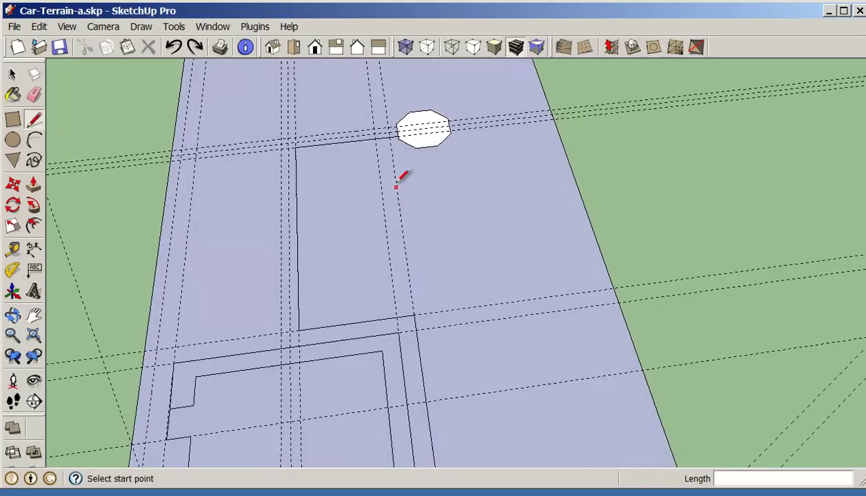
click(397, 123)
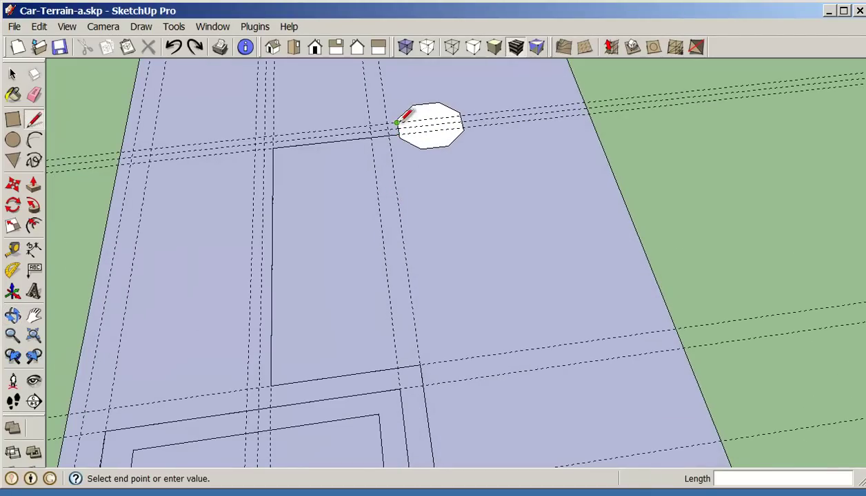
click(255, 139)
click(248, 387)
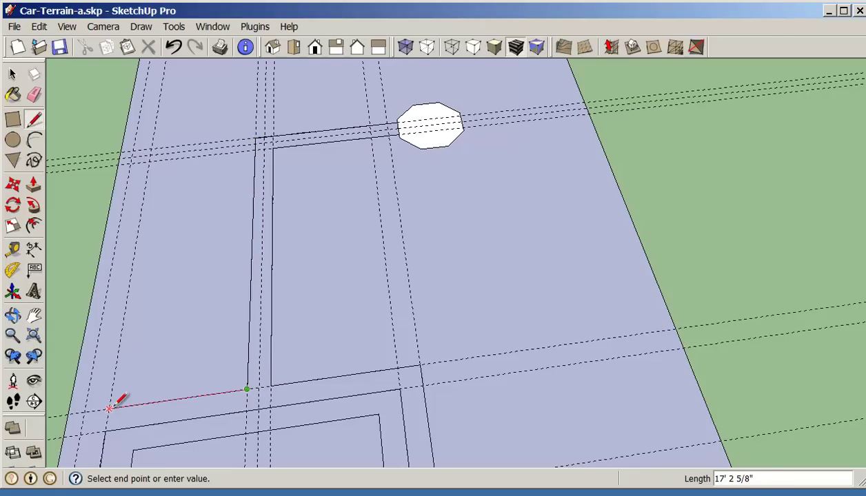
Finish the path's outer edge from the gazebo branch along the outer back and side guides to the side steps
scroll(88, 409, down, 1)
scroll(89, 408, down, 1)
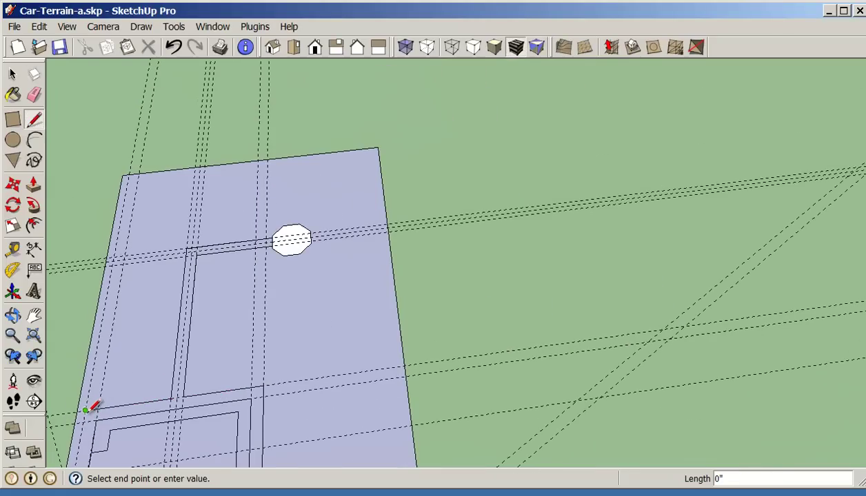
mouse_move(95, 406)
middle_down()
mouse_move(89, 411)
mouse_move(181, 245)
middle_up()
scroll(180, 245, up, 2)
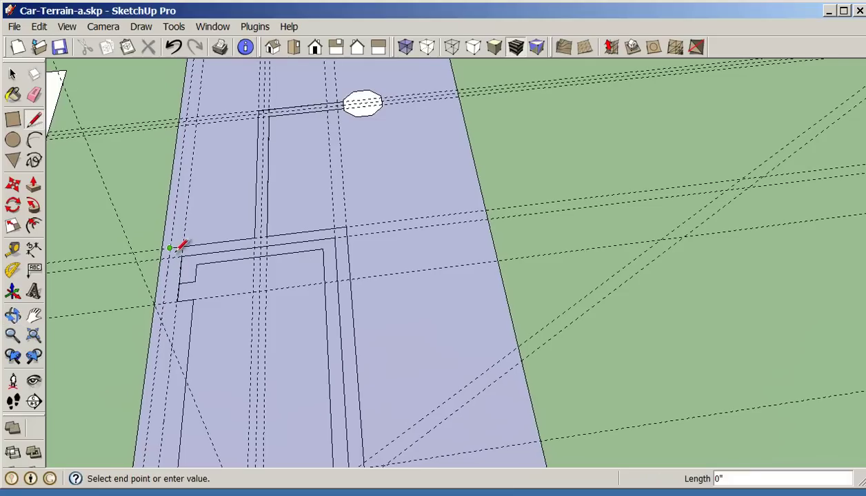
click(166, 302)
mouse_move(178, 301)
middle_down()
mouse_move(140, 290)
mouse_move(137, 255)
mouse_move(153, 277)
mouse_move(271, 252)
mouse_move(313, 273)
middle_up()
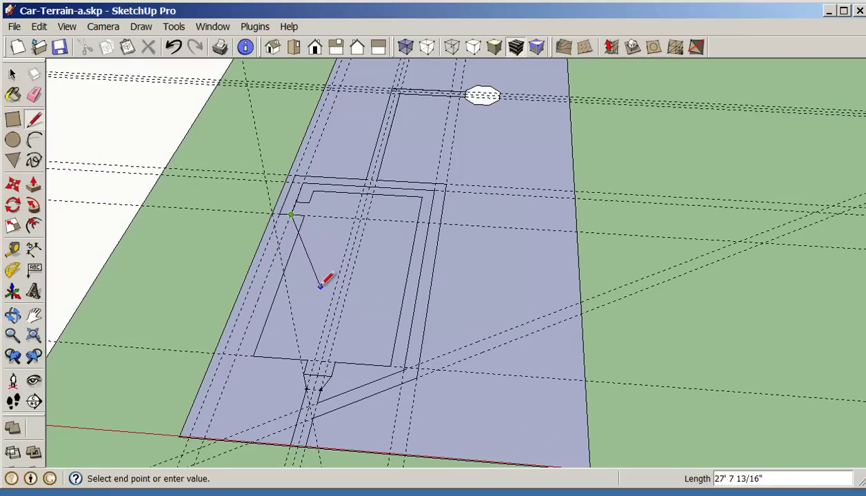
key(Escape)
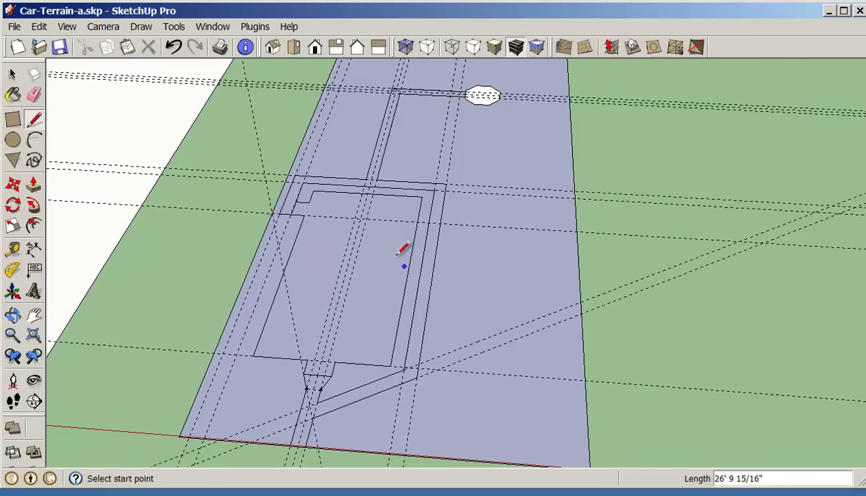
Delete all guides from the model, leaving only the drawn site outlines
click(40, 29)
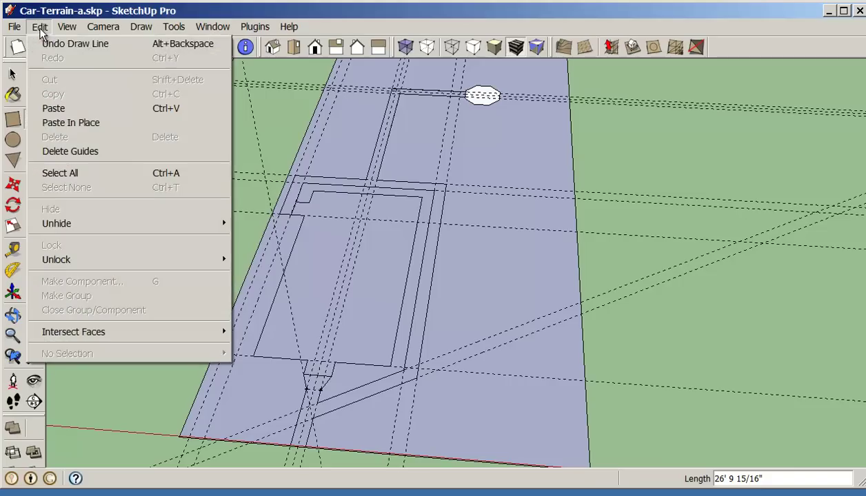
click(86, 153)
middle_drag(482, 256, 489, 274)
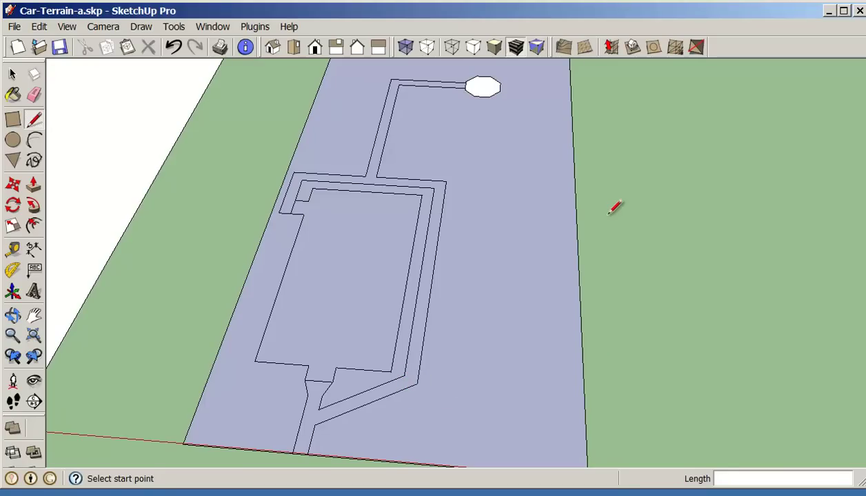
mouse_move(612, 199)
middle_down()
mouse_move(591, 221)
mouse_move(596, 207)
mouse_move(630, 264)
middle_up()
scroll(596, 207, down, 2)
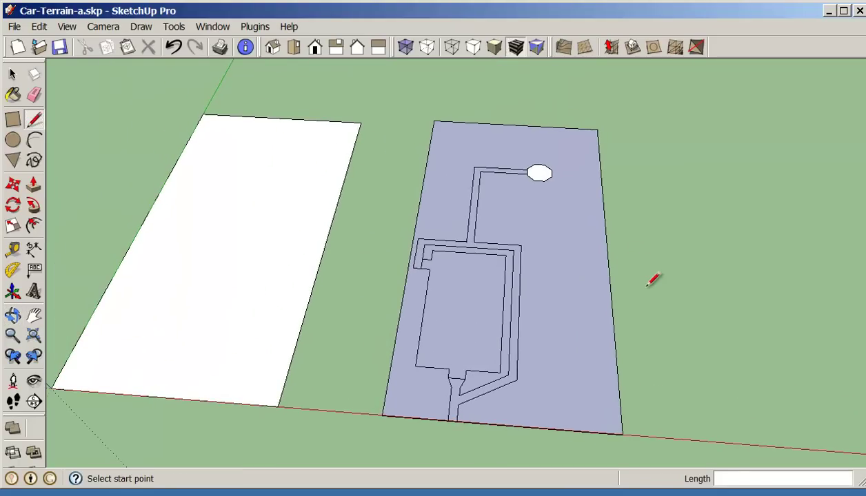